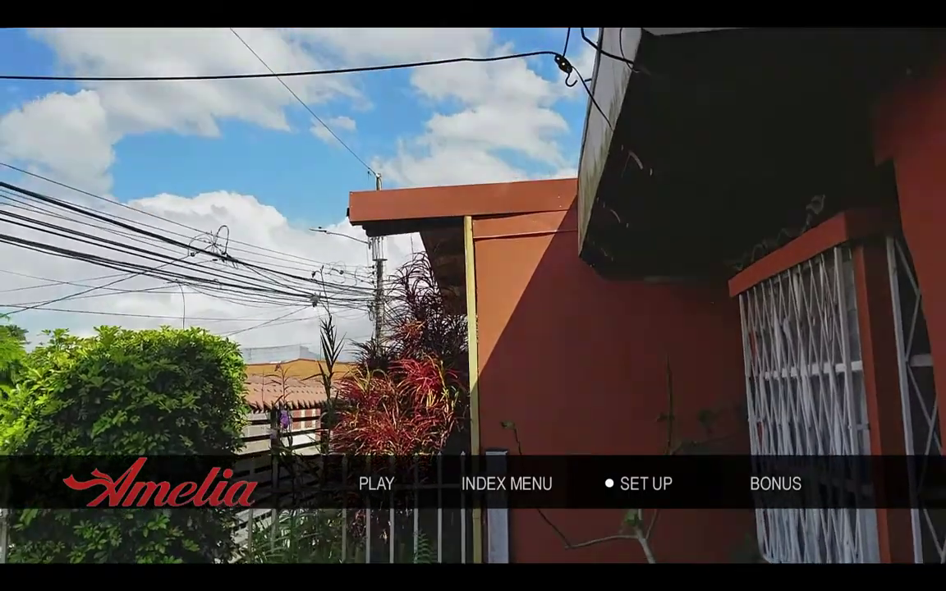
- Select PLAY in the disc's main menu to start the movie
key(Left)
key(Left)
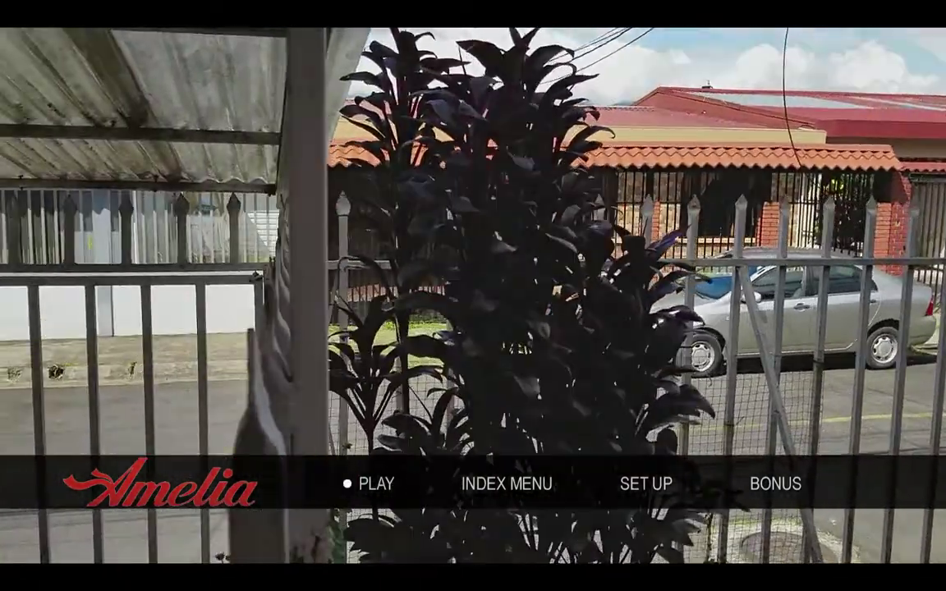
key(Return)
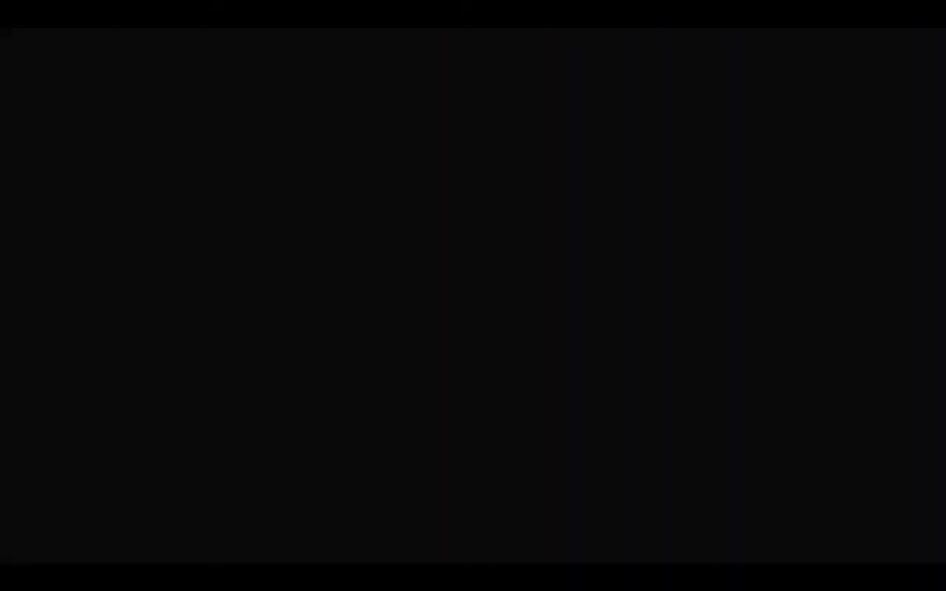
- During playback, open SET UP in the pop-up menu, view the audio options and go back to settings
mouse_move(477, 585)
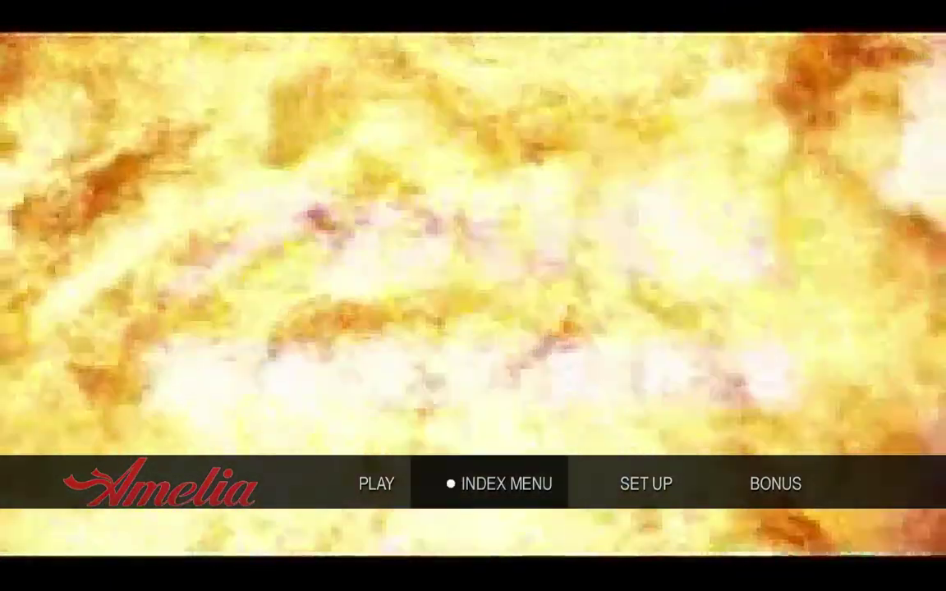
key(Left)
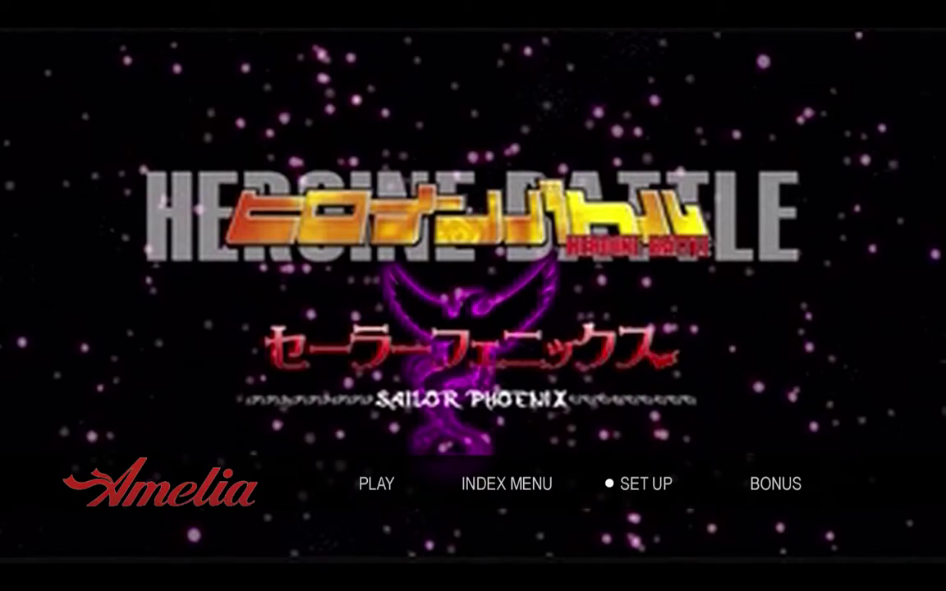
key(Return)
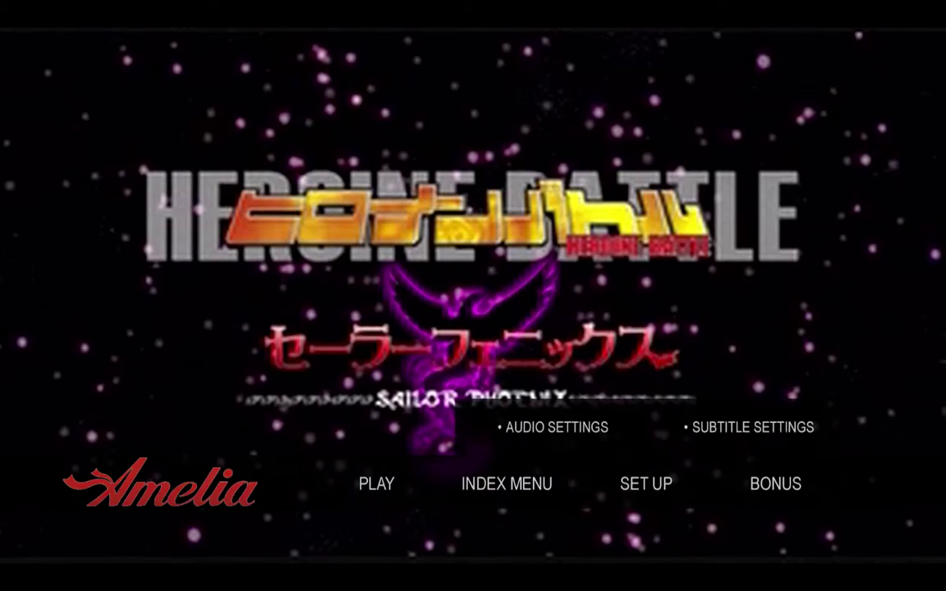
key(Return)
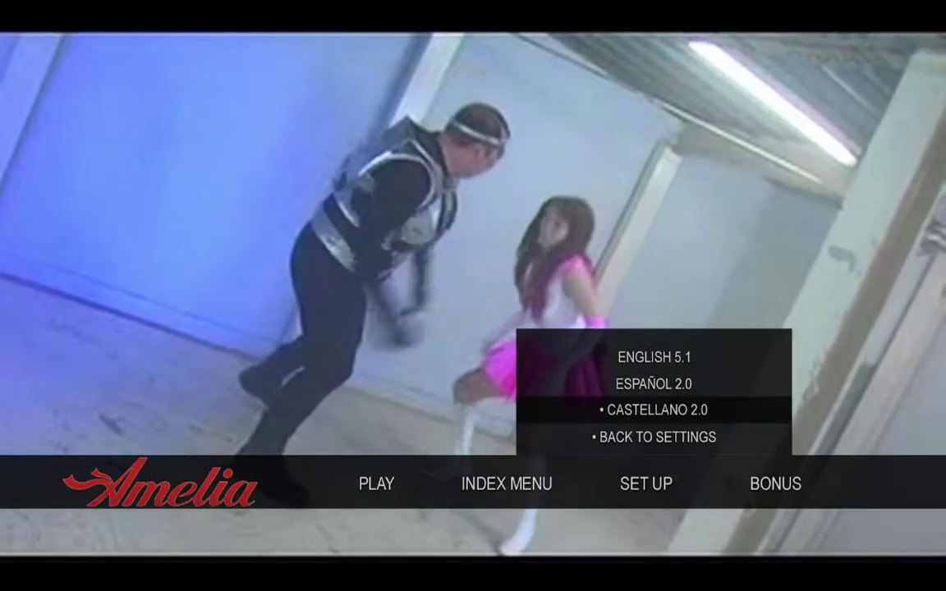
key(Down)
key(Return)
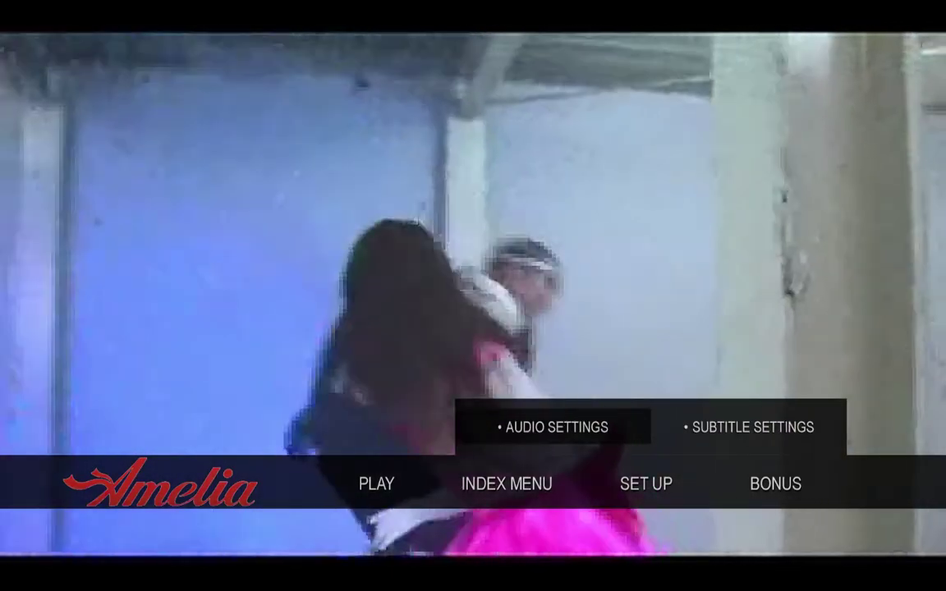
- Open SUBTITLE SETTINGS, view the subtitle options and go back to settings
key(Right)
key(Return)
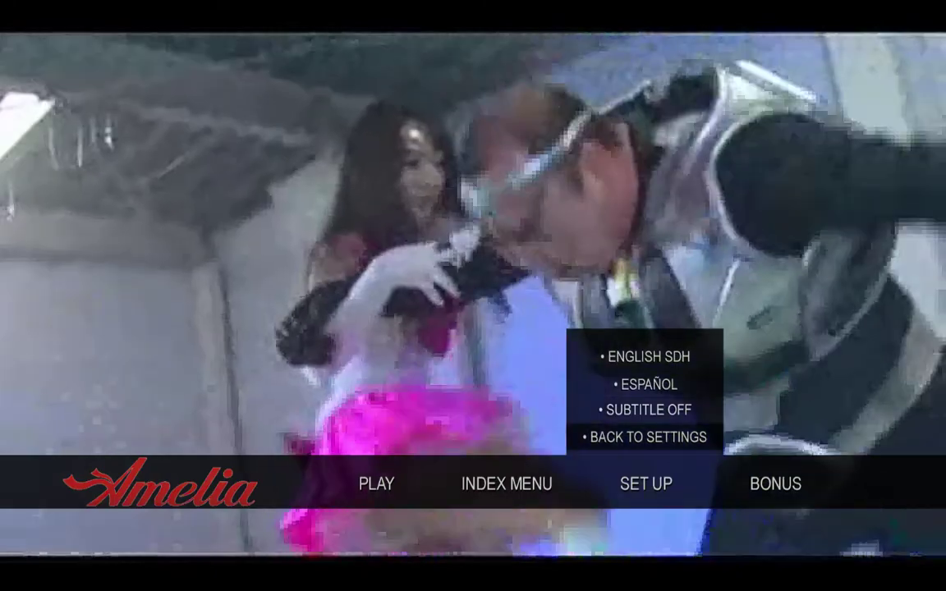
key(Return)
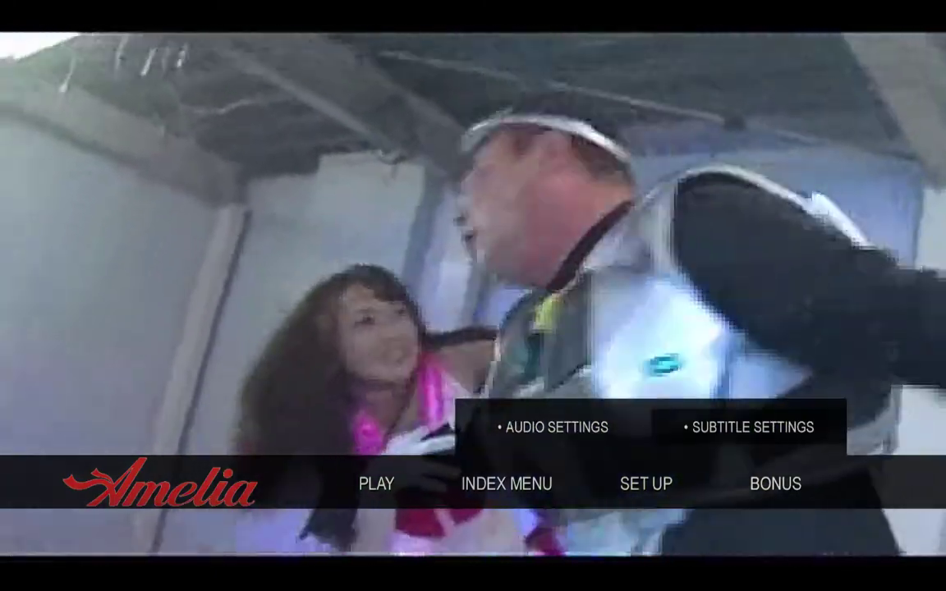
- Leave the settings submenu, move through the pop-up menu bar and choose PLAY to close it
key(Down)
key(Left)
key(Left)
key(Right)
key(Right)
key(Right)
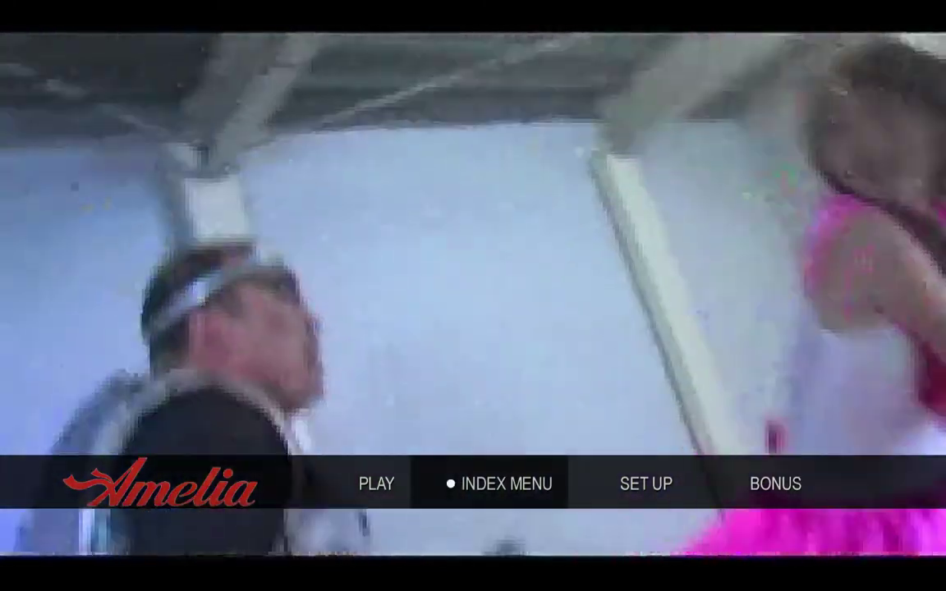
key(Left)
key(Left)
key(Left)
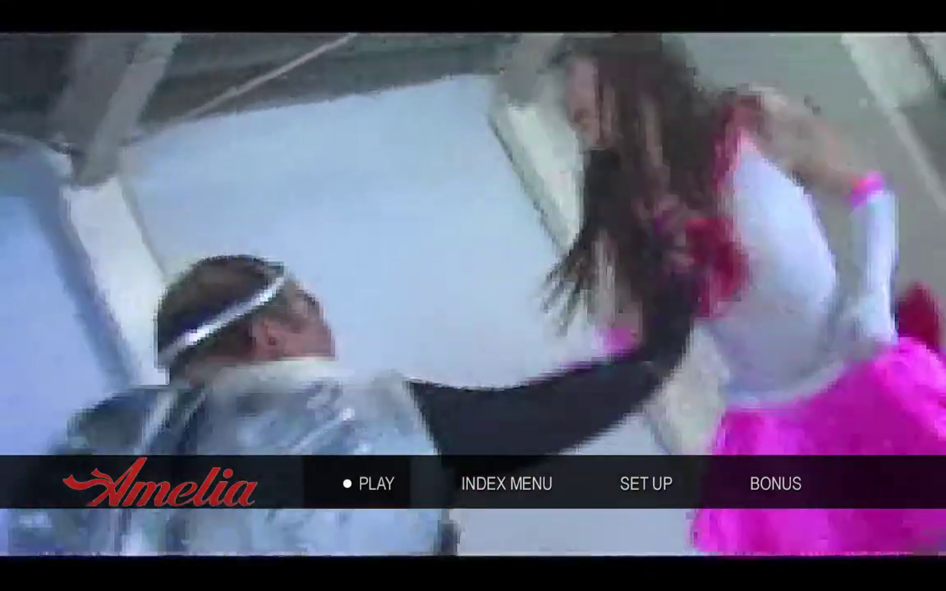
key(Return)
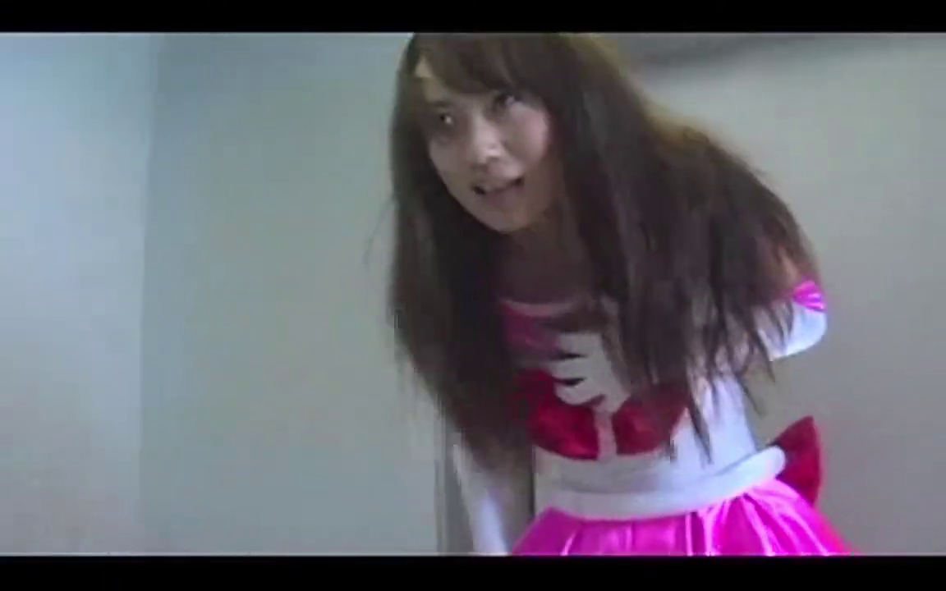
- Reopen the pop-up menu over the movie, move through its options and choose PLAY to dismiss it
mouse_move(776, 410)
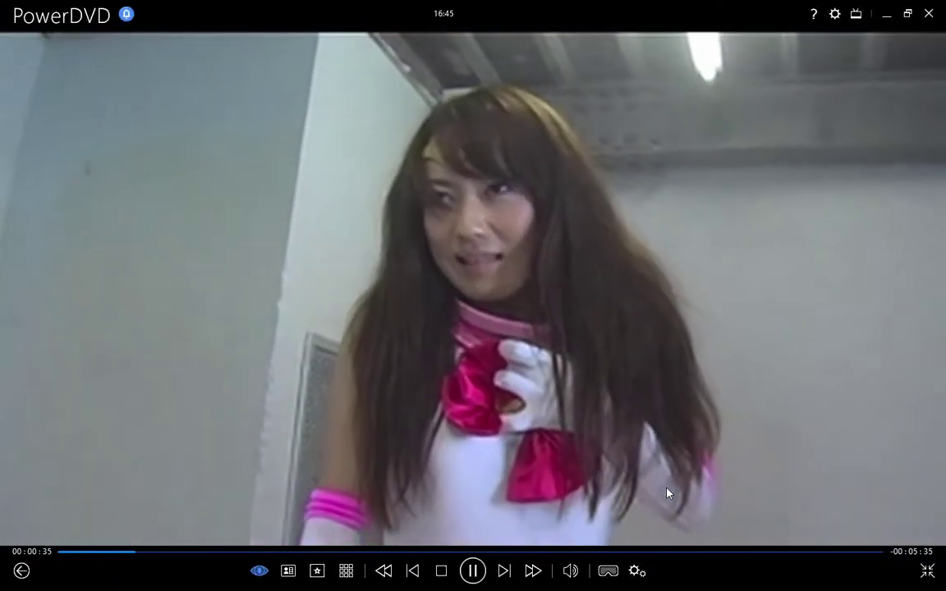
click(289, 570)
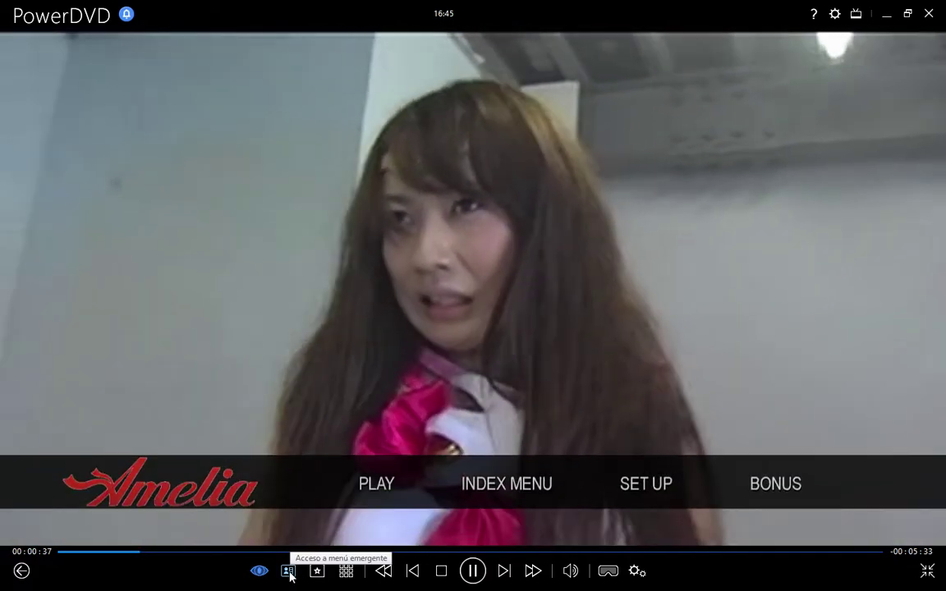
key(Right)
key(Right)
key(Right)
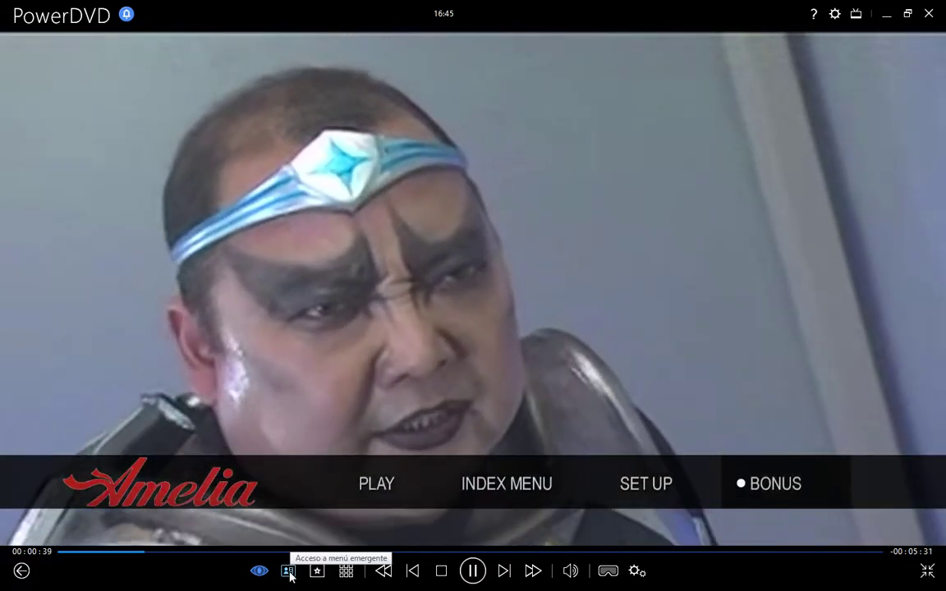
key(Left)
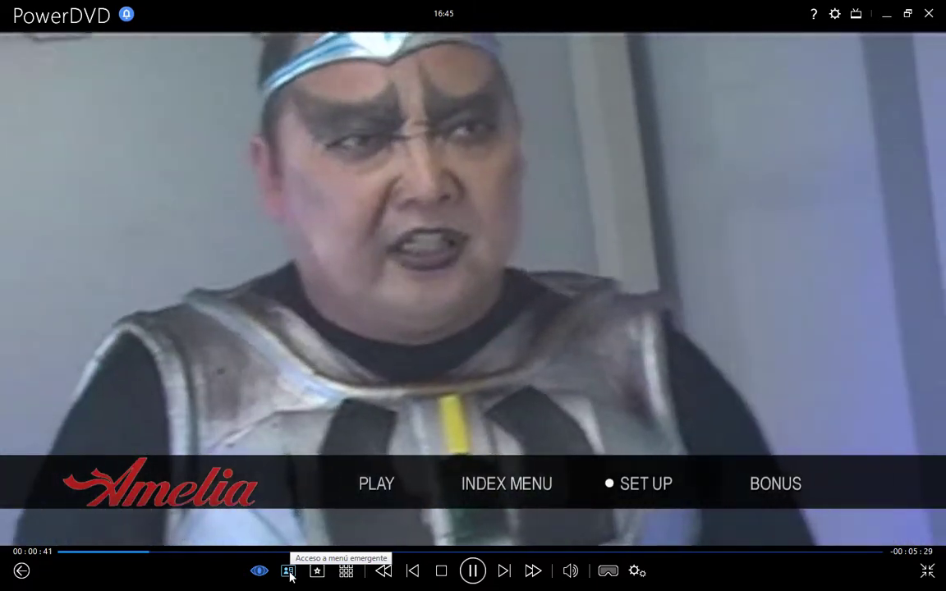
key(Left)
key(Right)
key(Left)
key(Left)
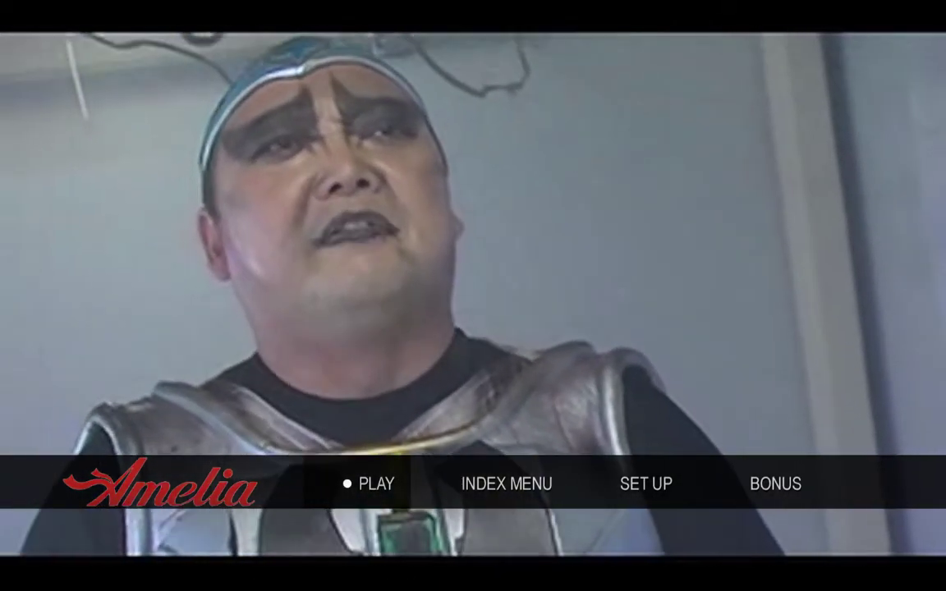
key(Return)
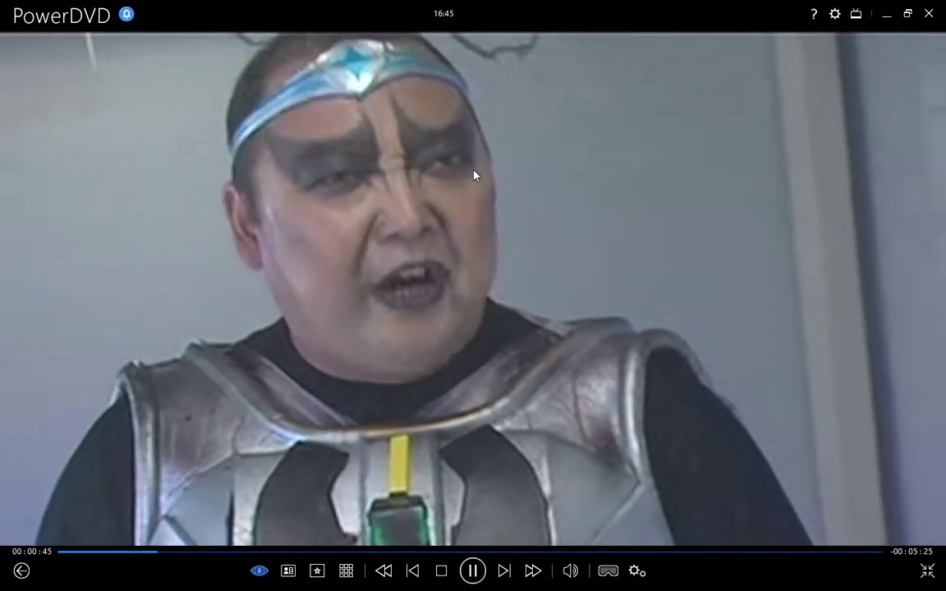
- Exit full screen, stop the movie, switch to the DoStudio project and minimize the PowerDVD window
double_click(473, 174)
click(448, 411)
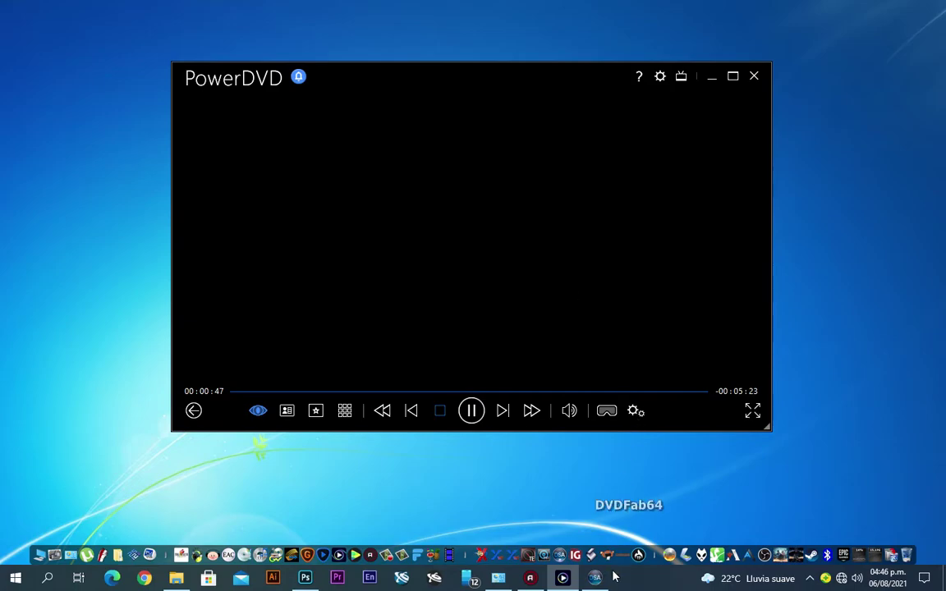
mouse_move(603, 582)
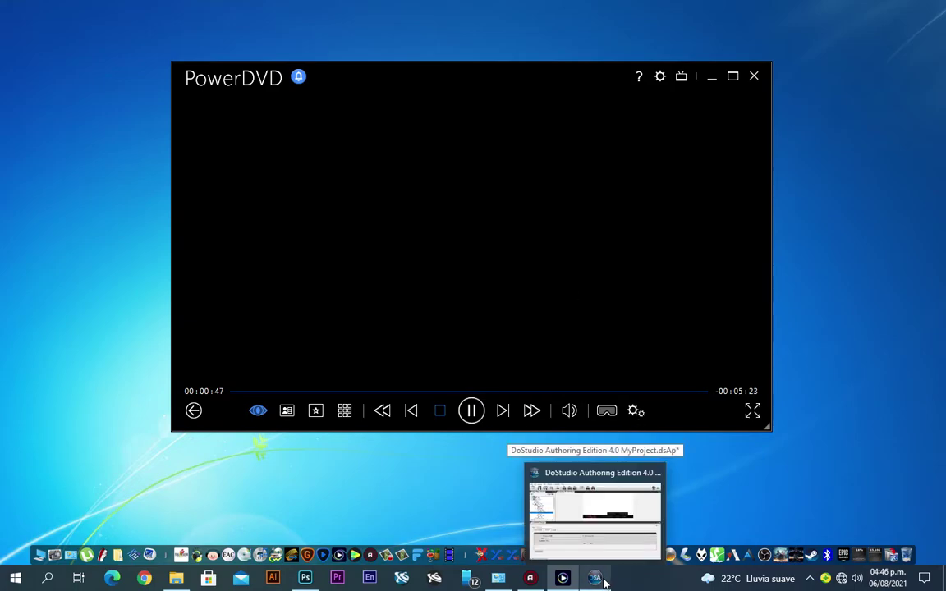
click(604, 582)
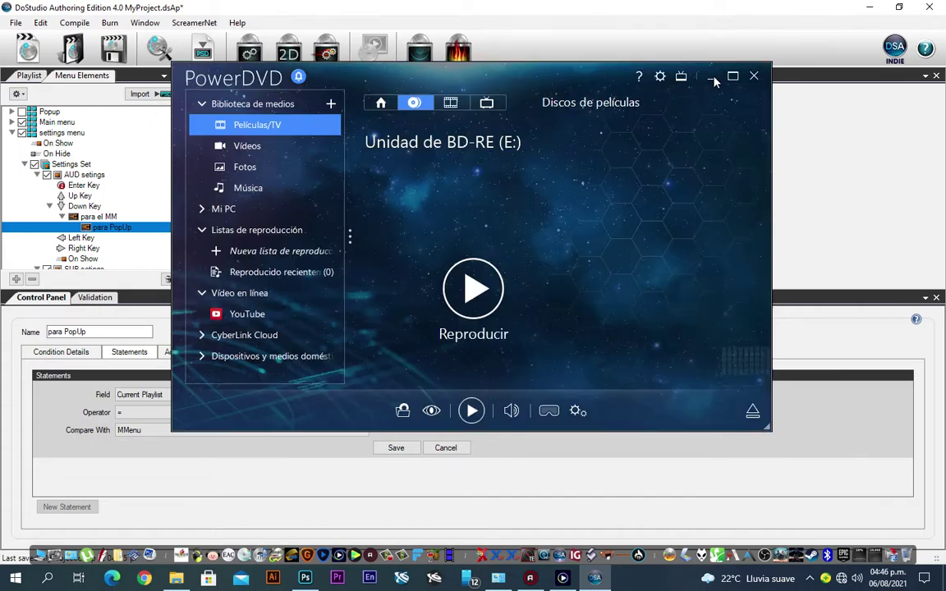
click(712, 77)
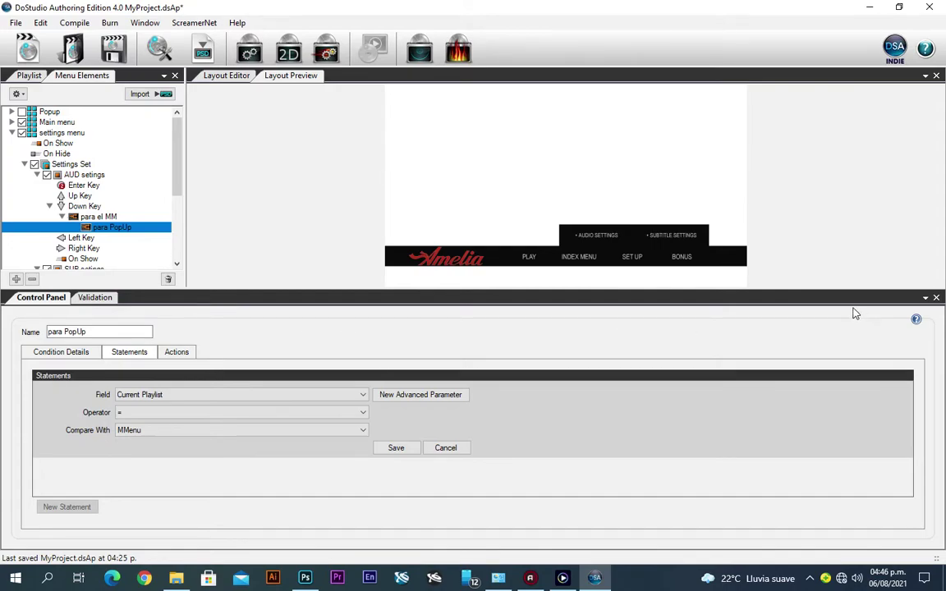
- Collapse the settings menu tree and compare the Popup, Main menu and settings menu blocks by toggling their visibility in the preview
click(178, 180)
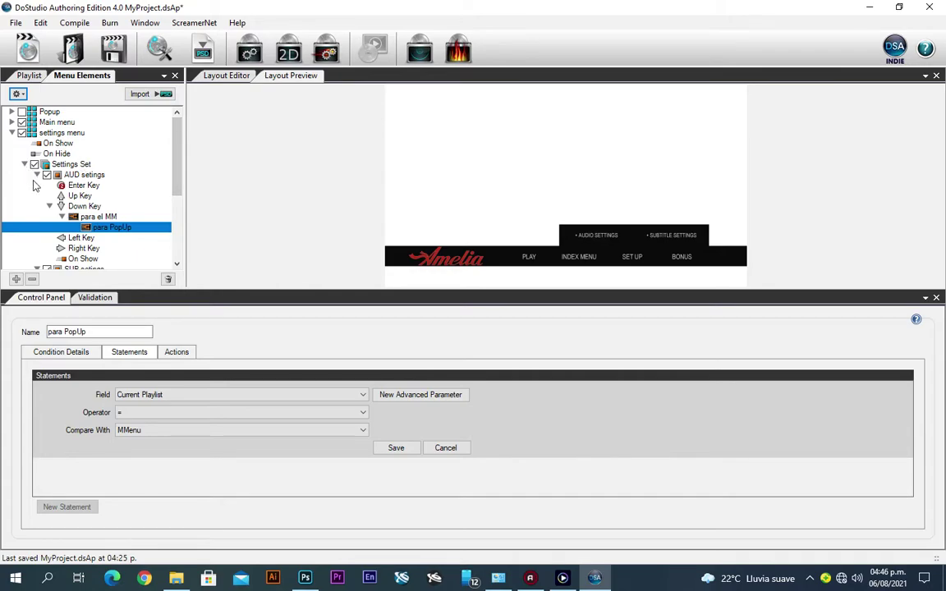
click(11, 133)
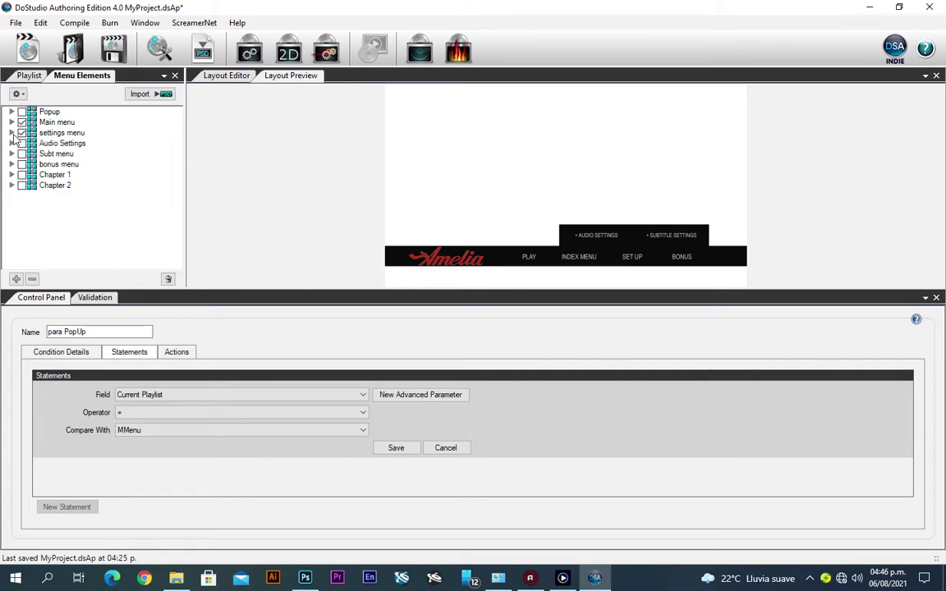
click(22, 121)
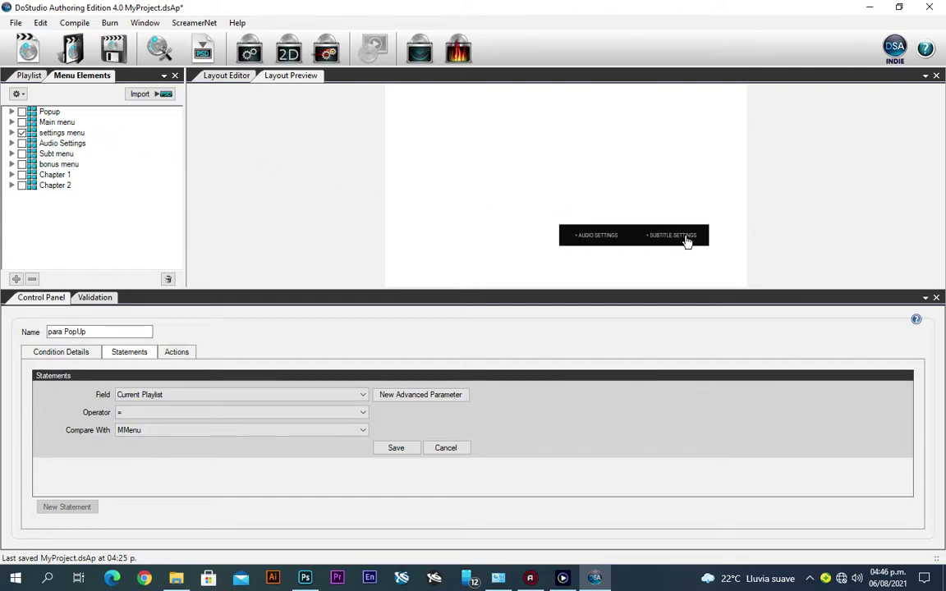
click(23, 132)
click(22, 121)
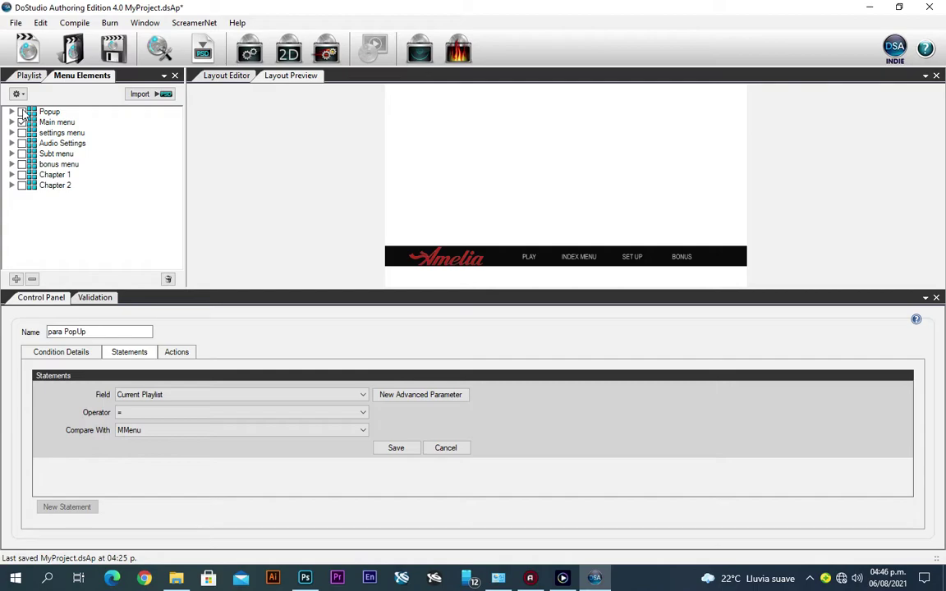
click(22, 111)
click(22, 122)
click(22, 112)
click(23, 122)
click(22, 133)
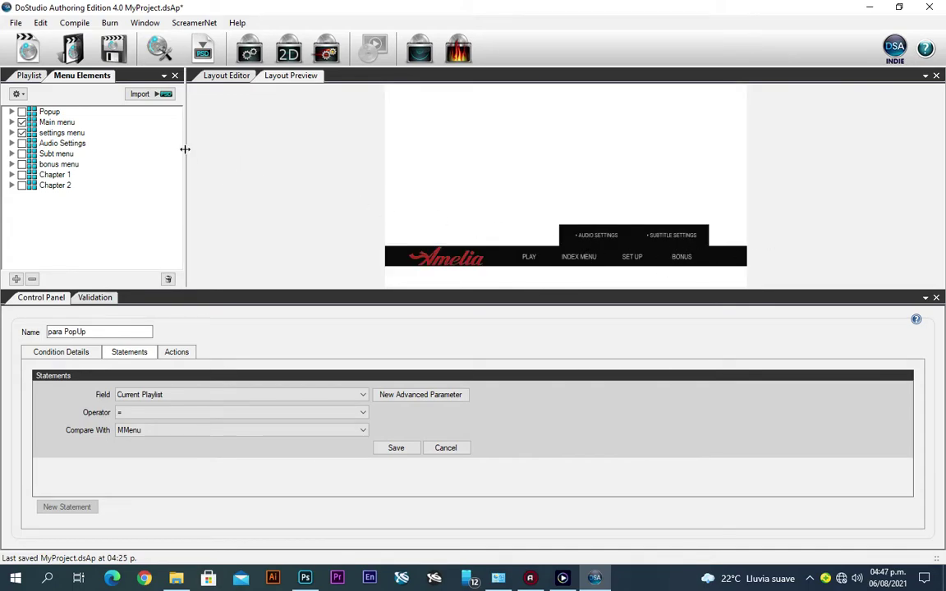
- Show Audio Settings, Subt menu, bonus menu, Chapter 1 and Chapter 2, and toggle Main menu to inspect how the layers combine
click(22, 143)
click(22, 154)
click(22, 164)
click(22, 175)
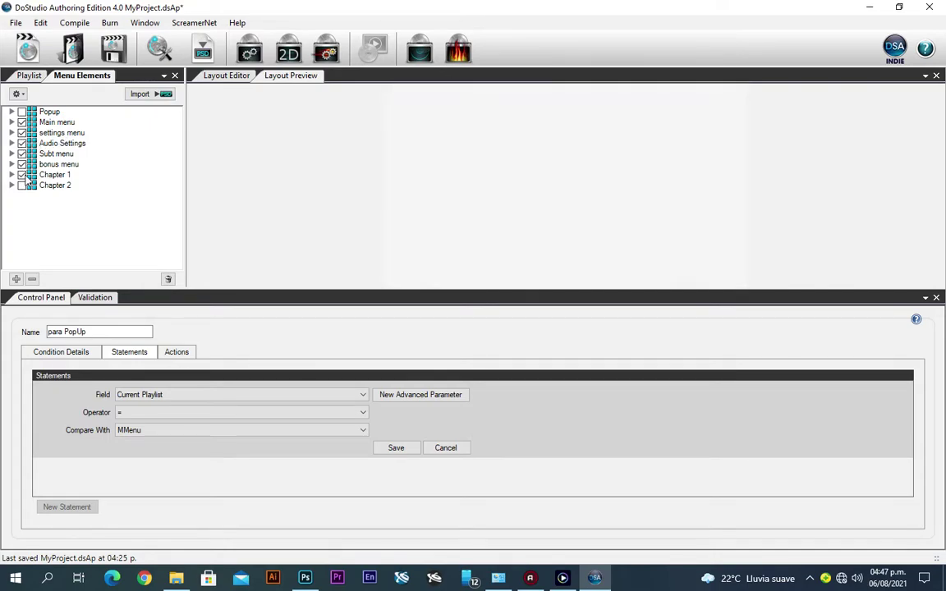
click(22, 121)
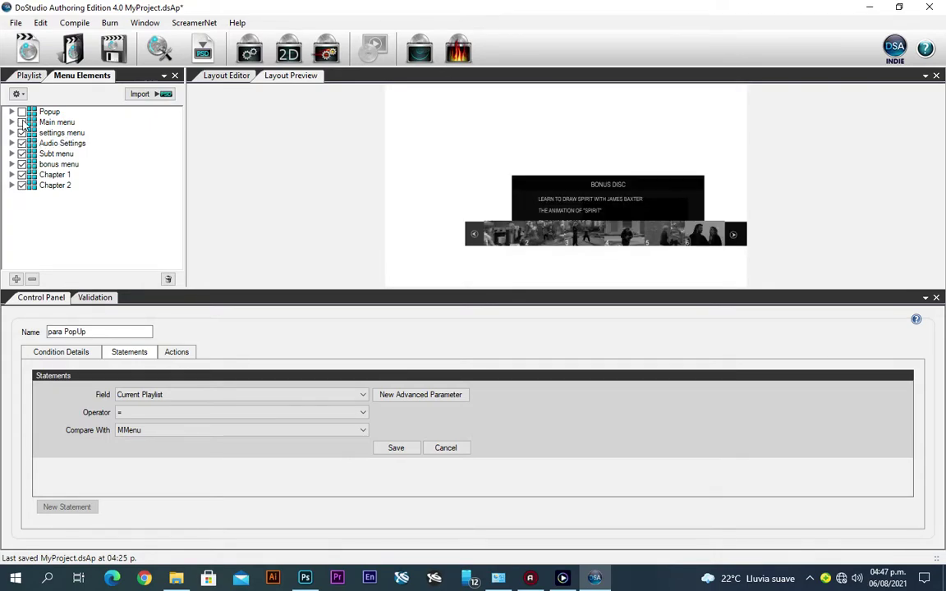
click(22, 121)
click(23, 121)
click(22, 122)
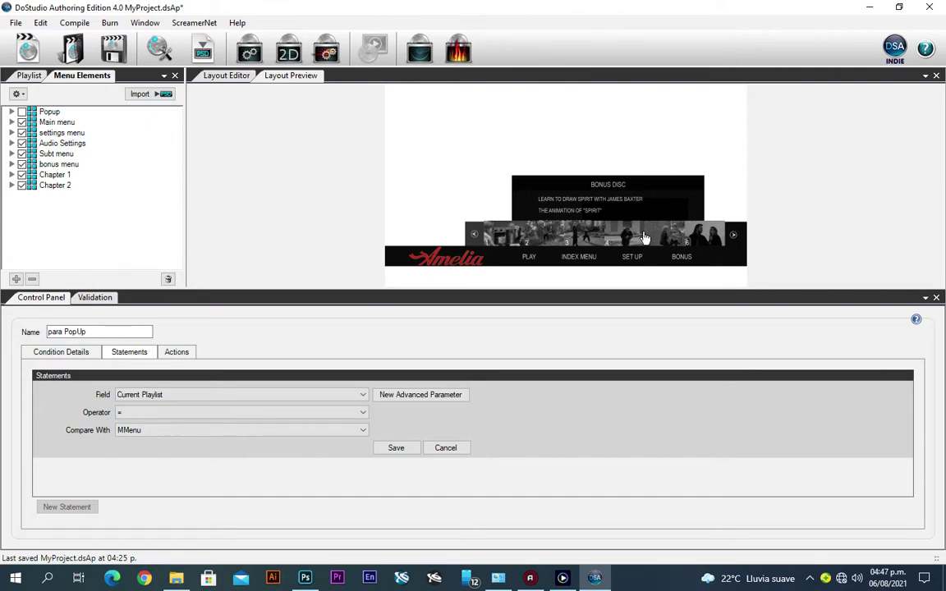
- Hide the Audio Settings, Subt menu, bonus menu, Chapter 1 and Chapter 2 blocks in the layout preview
click(22, 143)
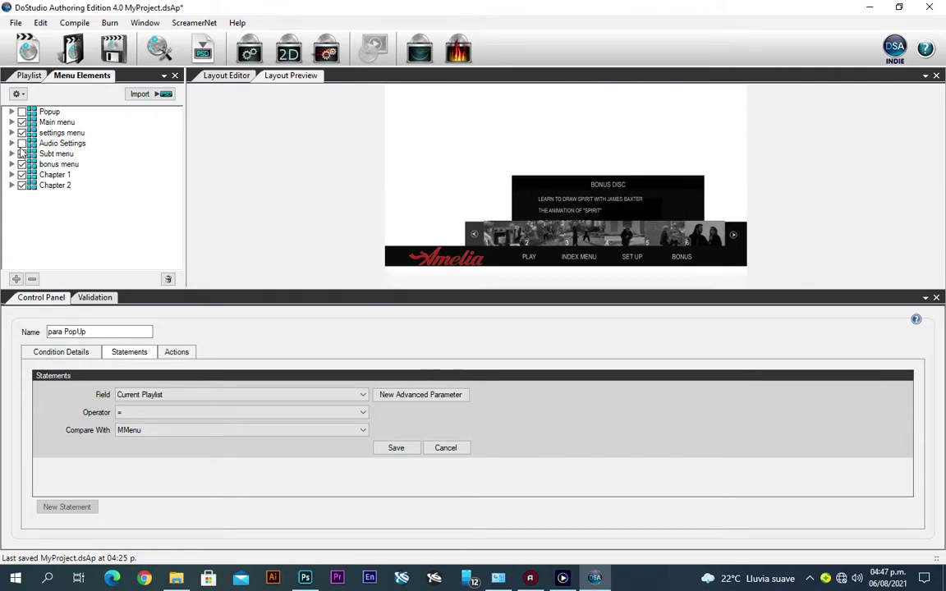
click(22, 154)
click(22, 164)
click(22, 175)
click(22, 185)
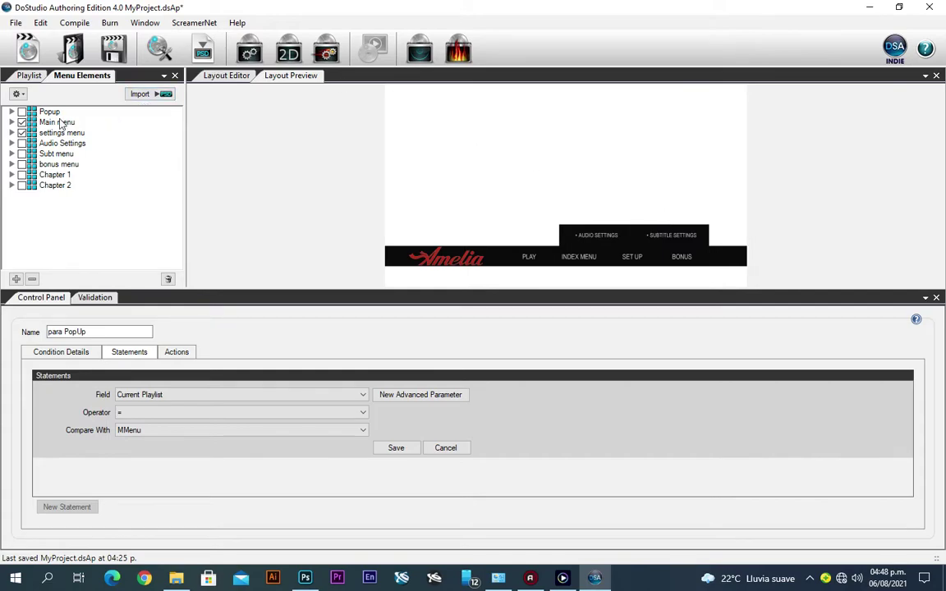
- Show only the settings menu block in the preview, expand it and select its Settings Set
click(23, 121)
click(22, 132)
click(21, 111)
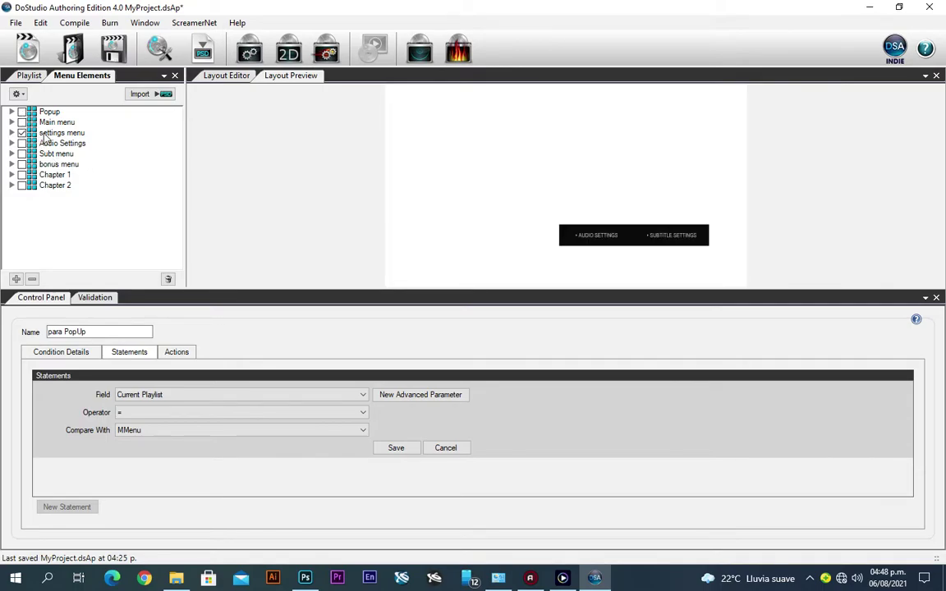
click(37, 133)
click(12, 132)
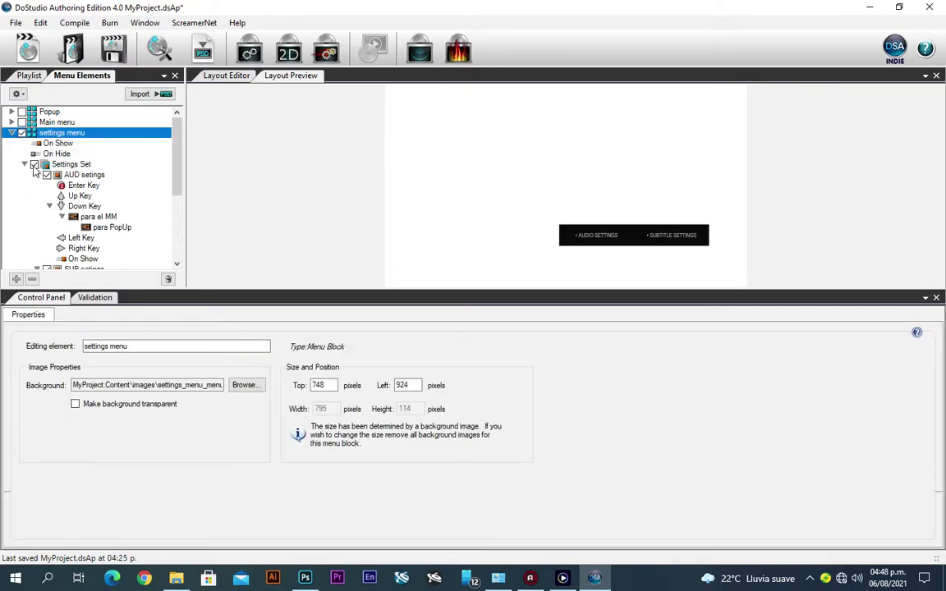
click(64, 165)
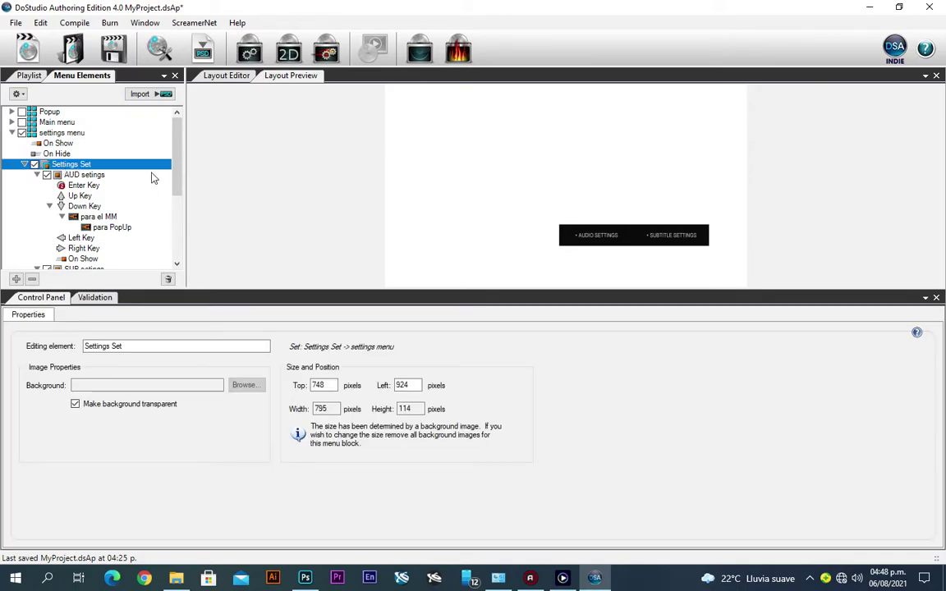
- Collapse AUD setings' Down Key and the SUB setings button, and view the Enter Key actions of AUD setings
scroll(177, 189, down, 2)
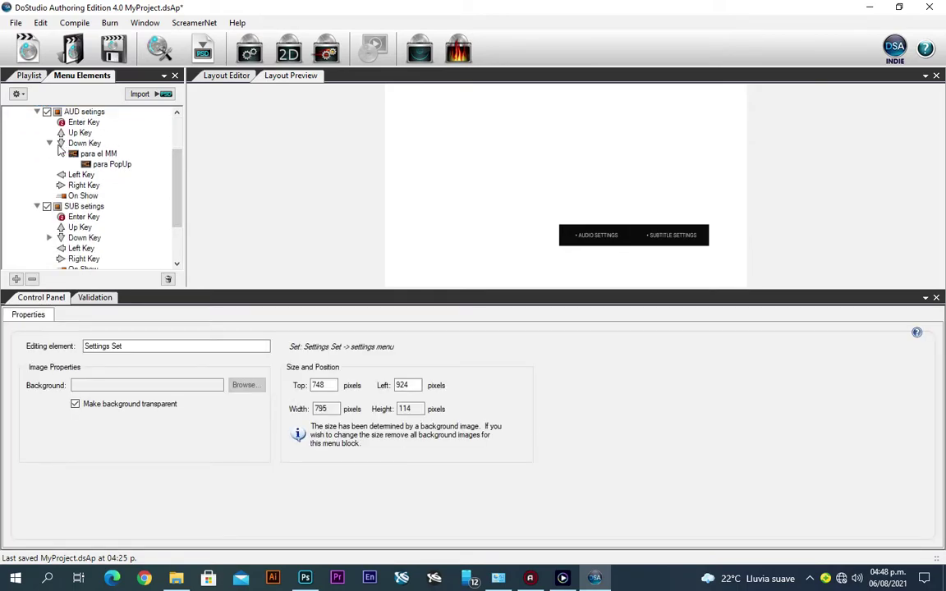
click(50, 143)
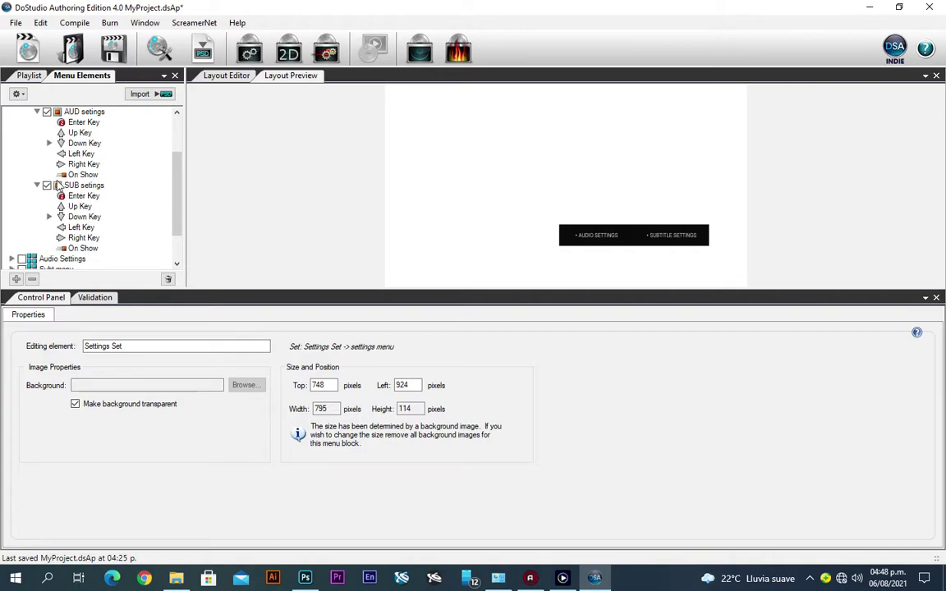
click(37, 185)
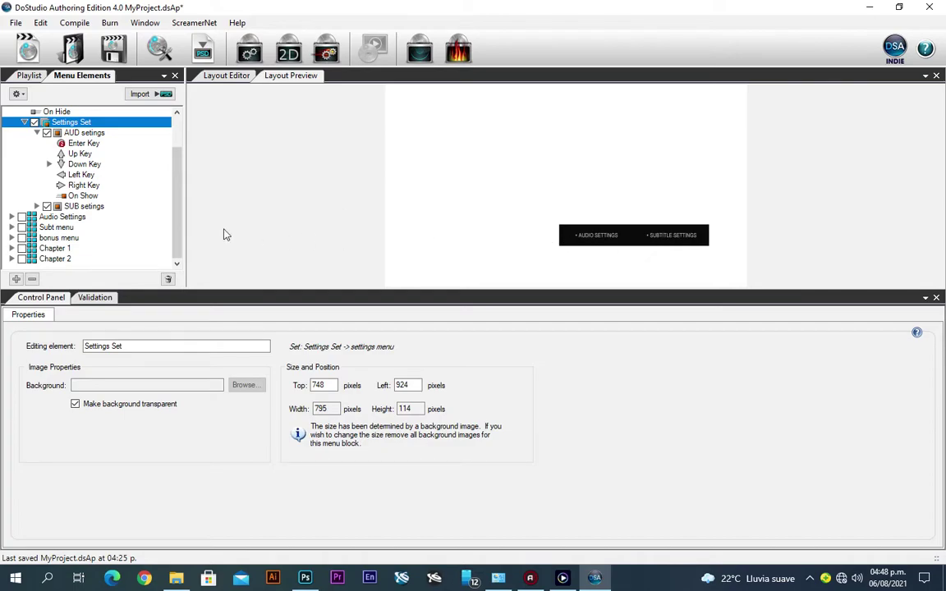
click(78, 143)
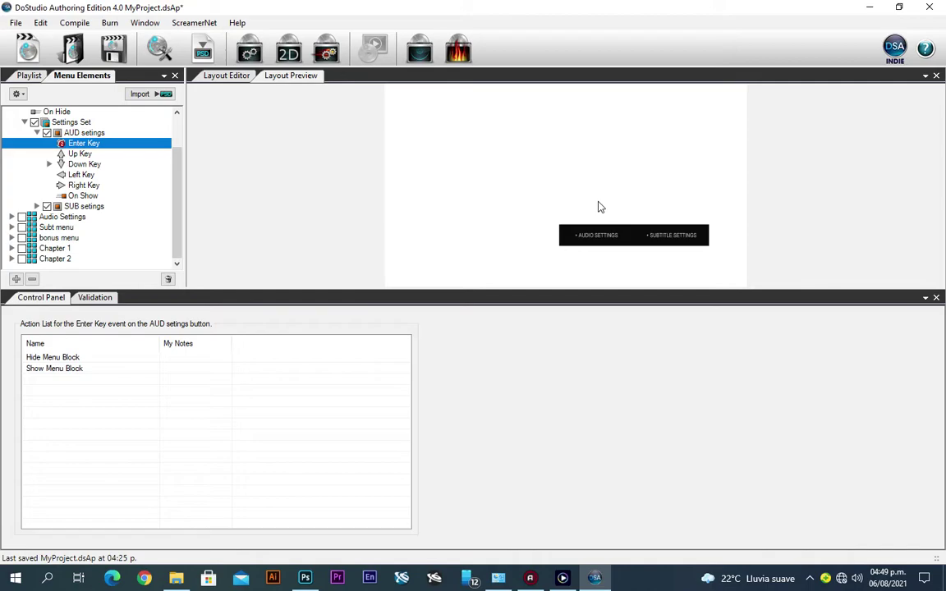
- Inspect the Down Key event of AUD setings, expand its conditions and check the Add Condition option without applying it
click(82, 164)
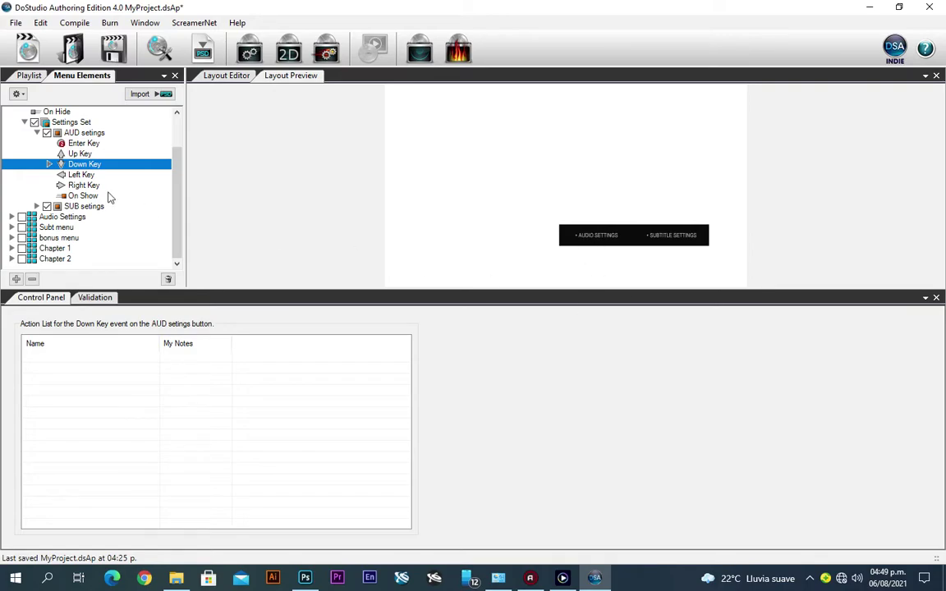
click(48, 165)
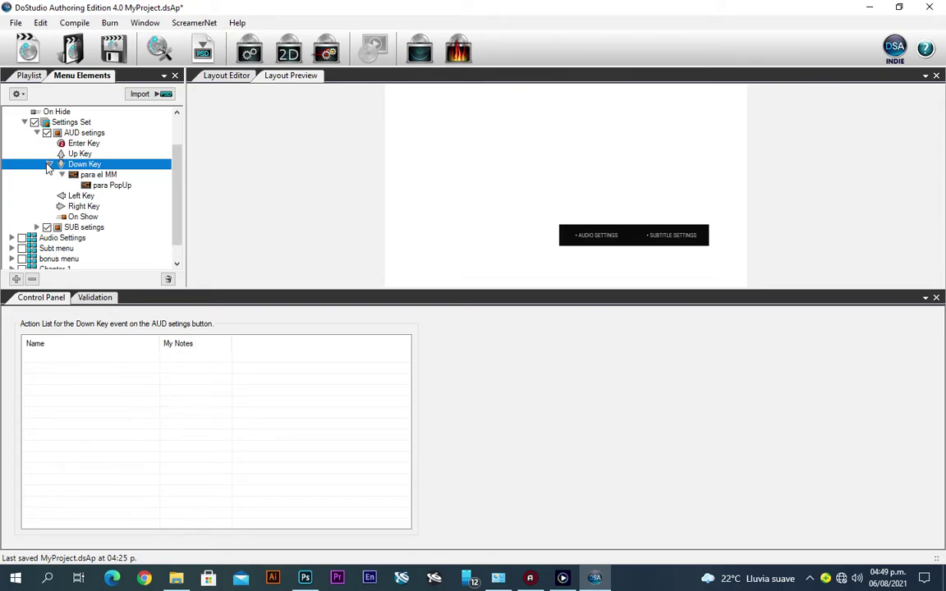
right_click(86, 168)
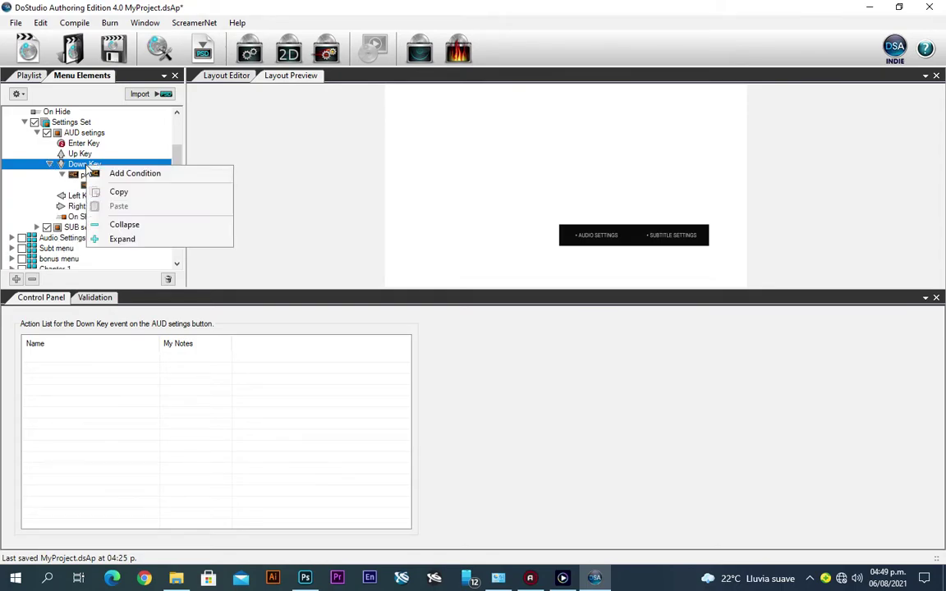
click(76, 167)
click(82, 167)
key(Escape)
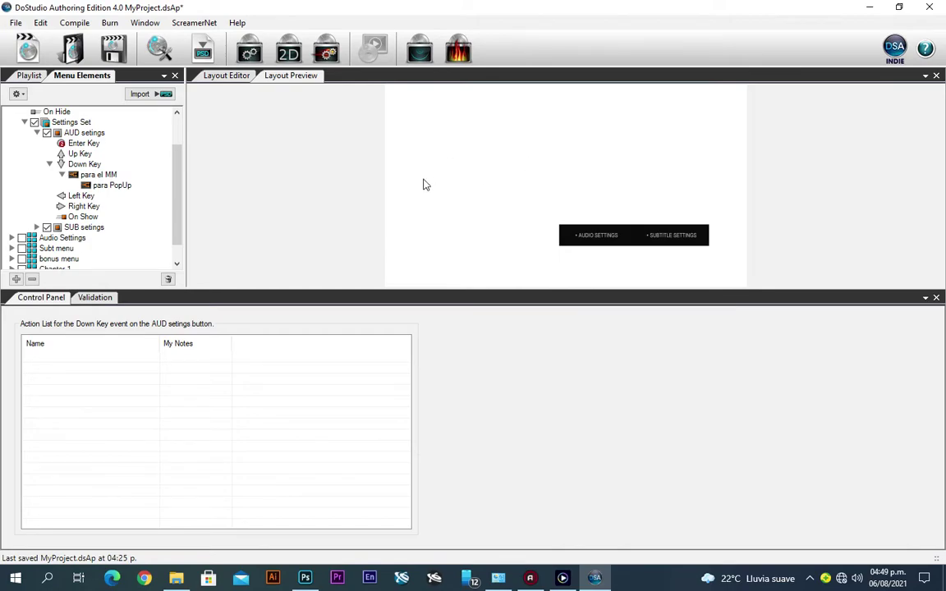
- Review the para el MM condition's details, statement and Hide Menu Block action, and show the Popup block in the preview
click(105, 176)
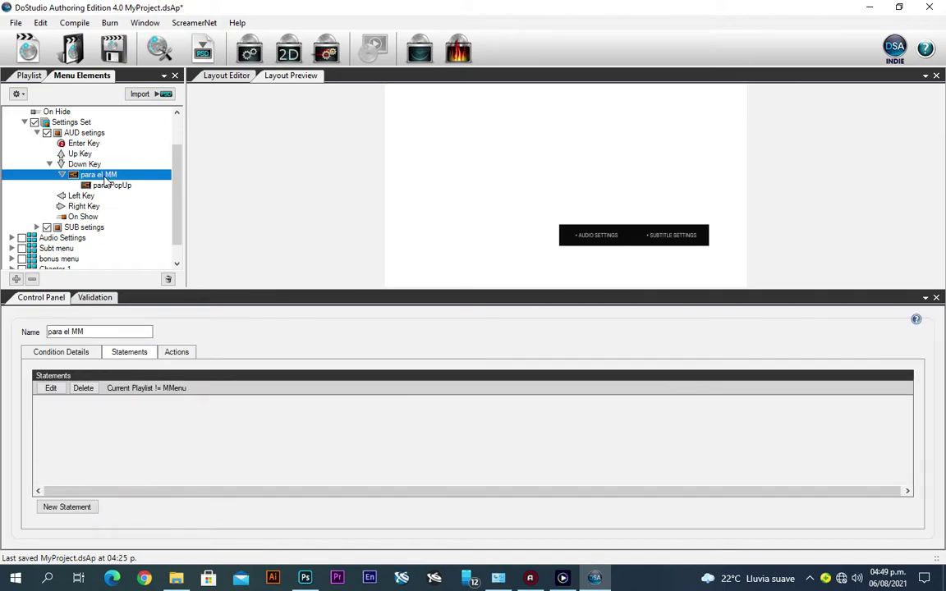
click(61, 353)
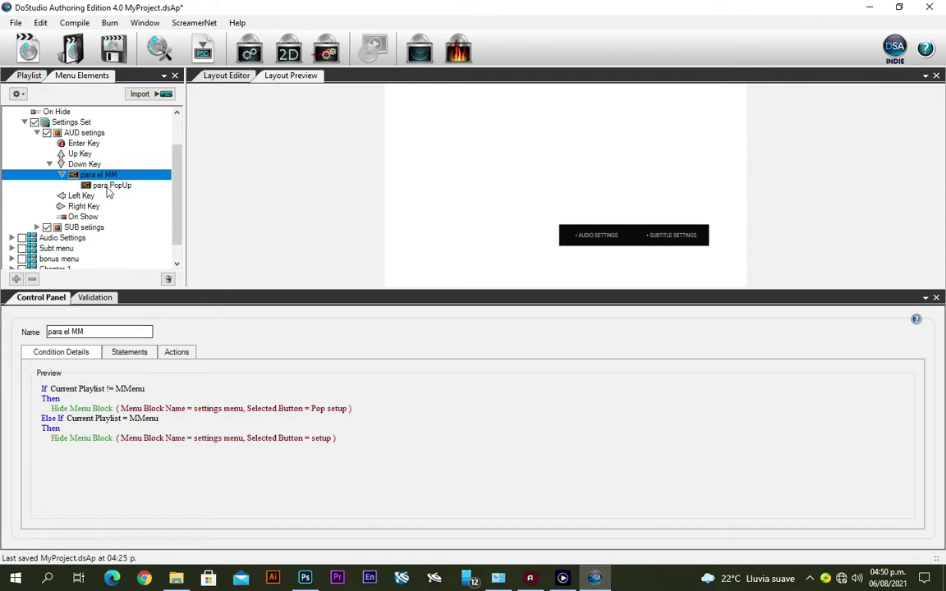
click(124, 354)
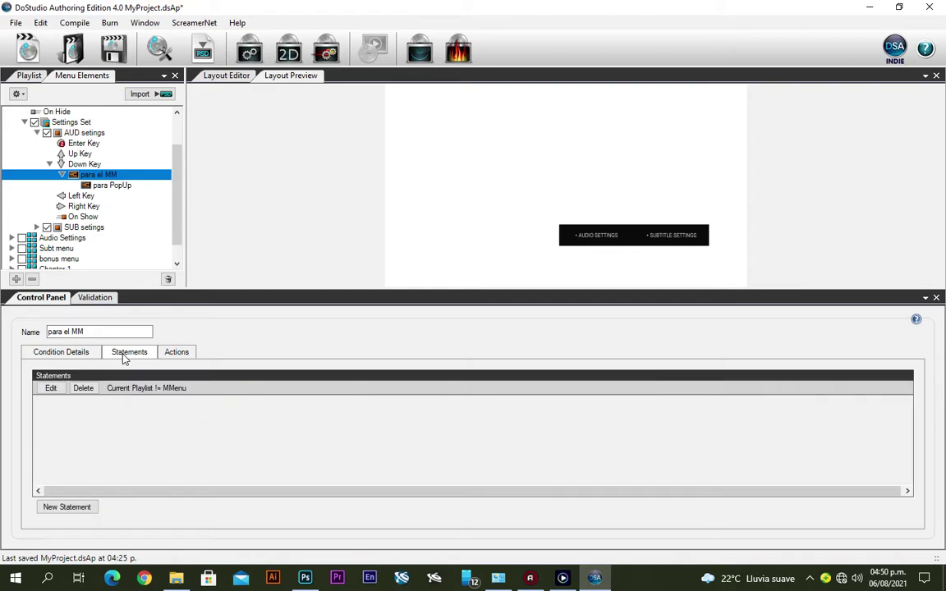
click(51, 389)
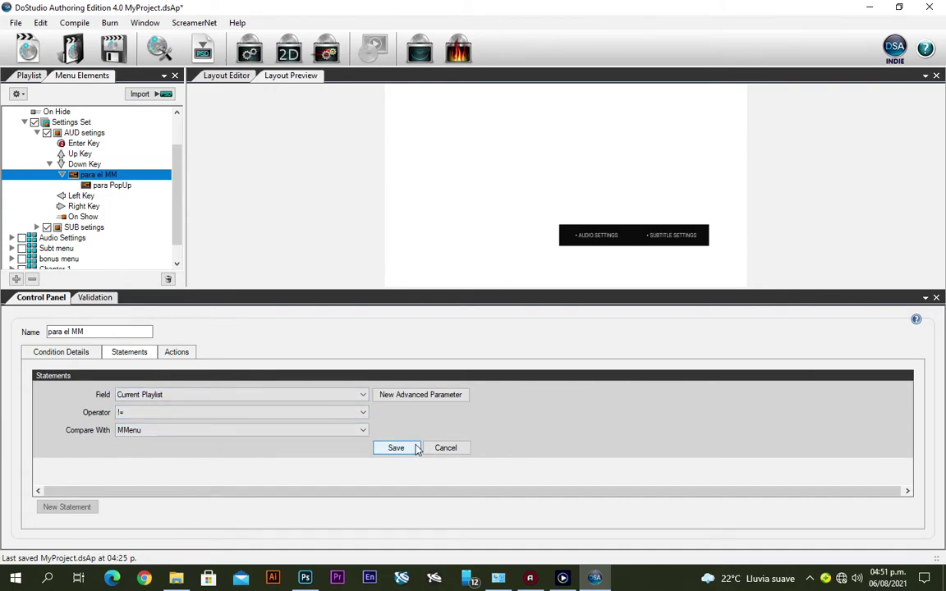
click(180, 355)
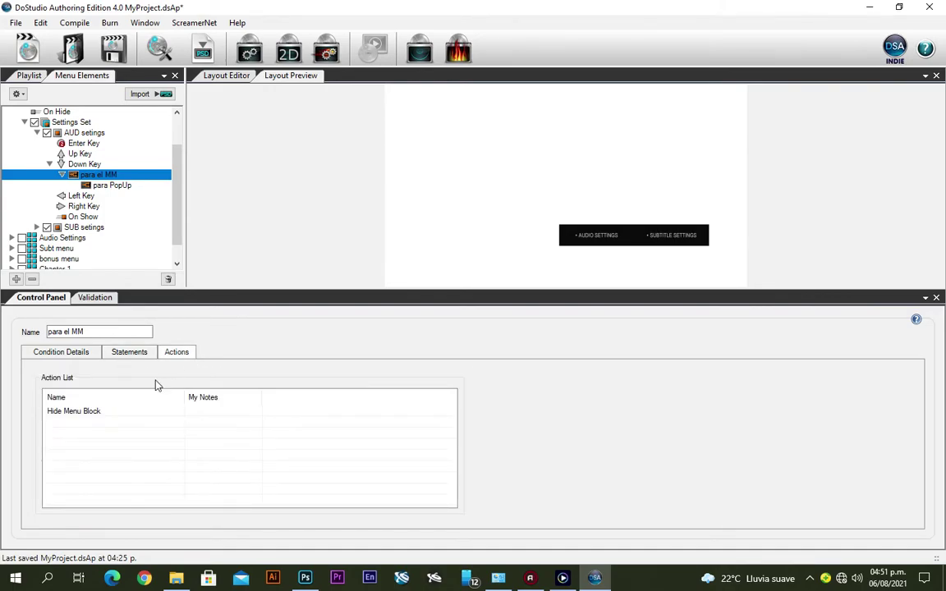
click(77, 412)
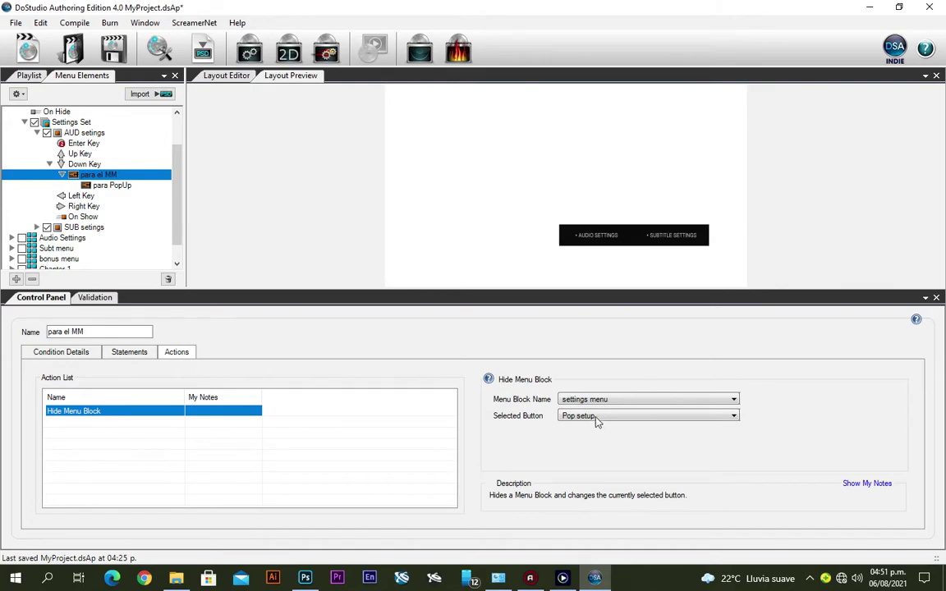
drag(178, 165, 177, 133)
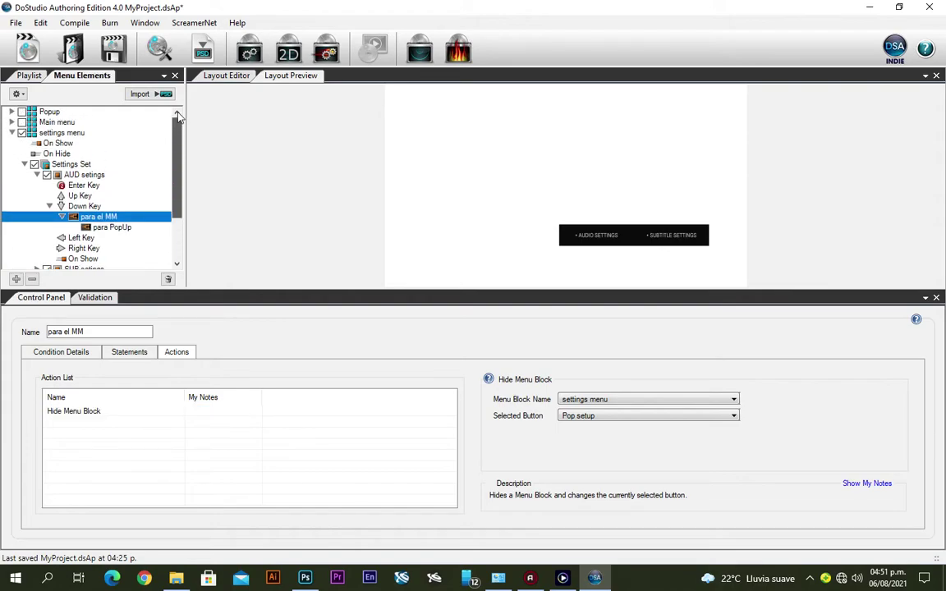
click(22, 112)
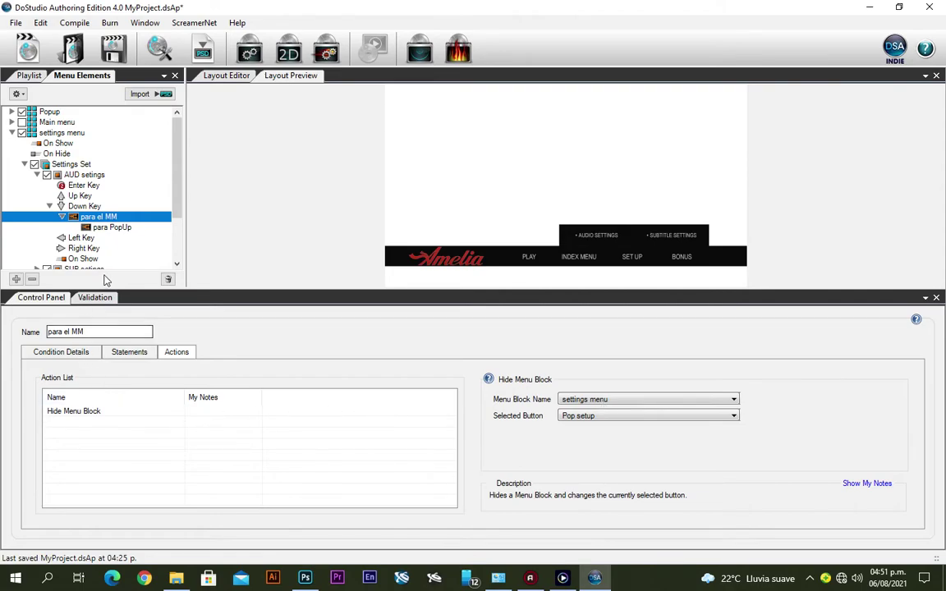
- Review the para PopUp condition's statement and Hide Menu Block action, and preview Main menu instead of Popup
click(112, 228)
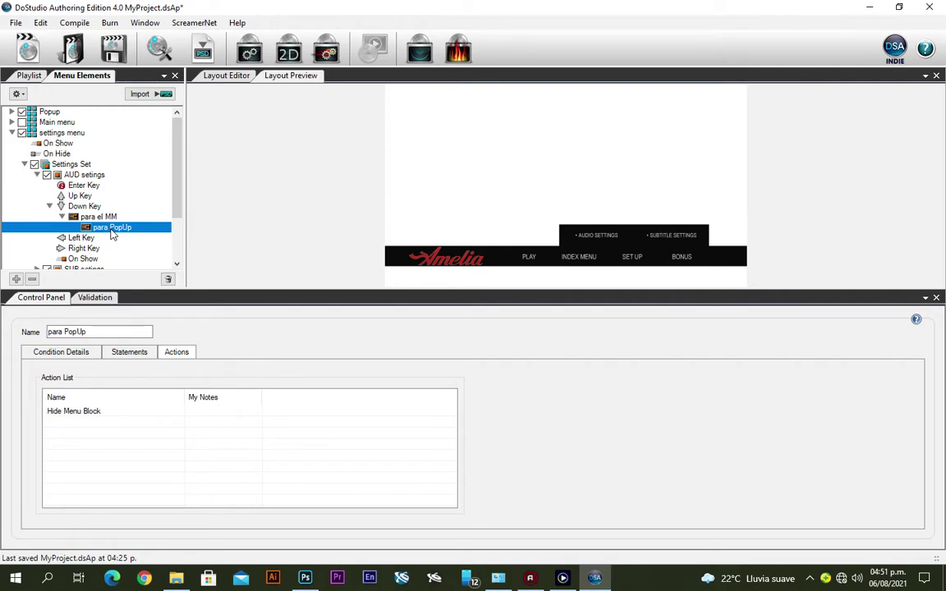
click(121, 354)
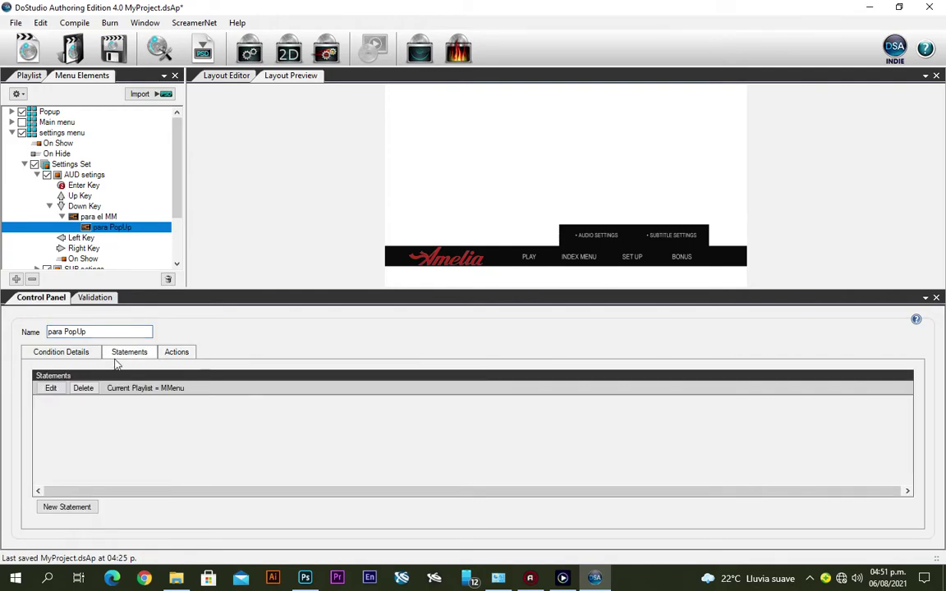
click(50, 388)
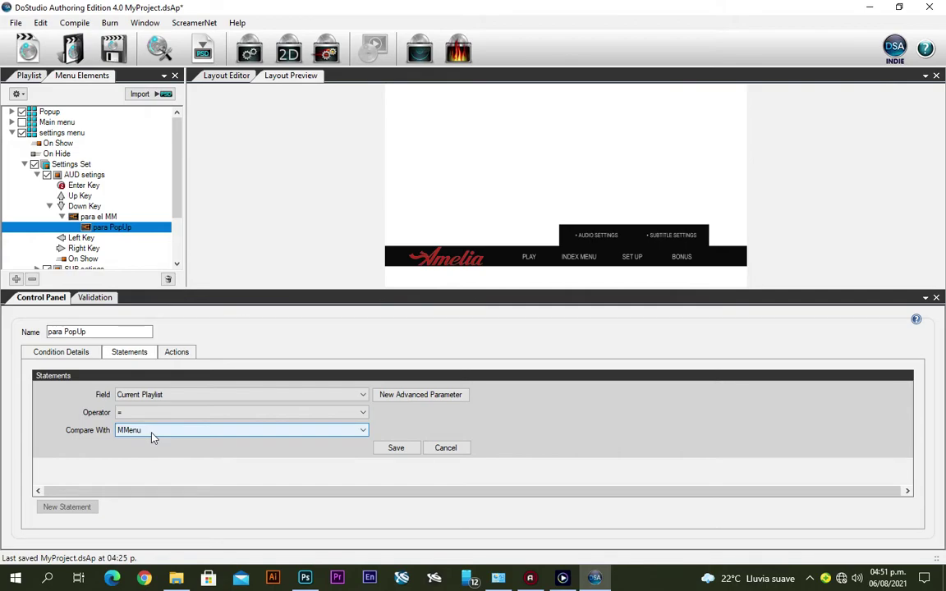
click(177, 354)
click(86, 411)
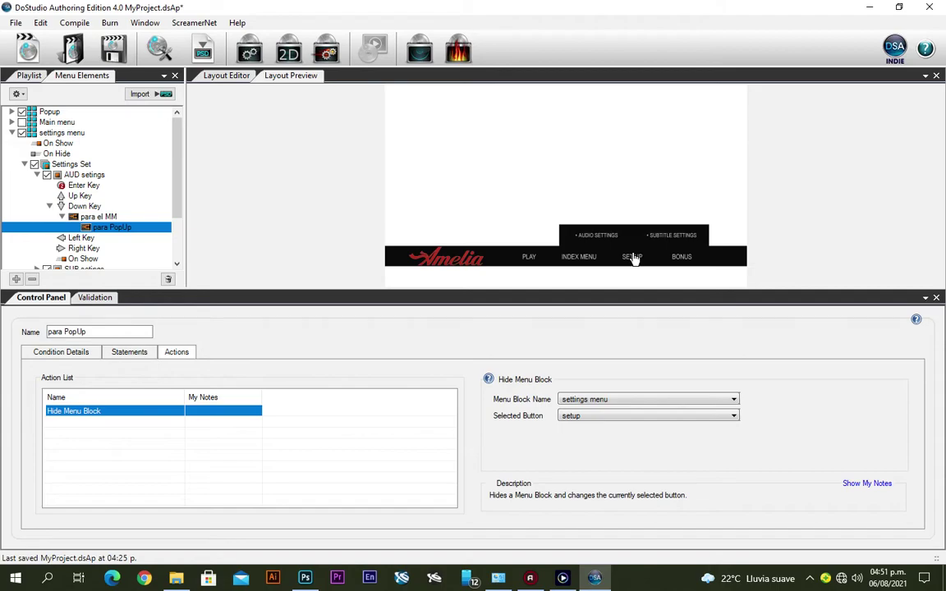
click(22, 122)
click(22, 122)
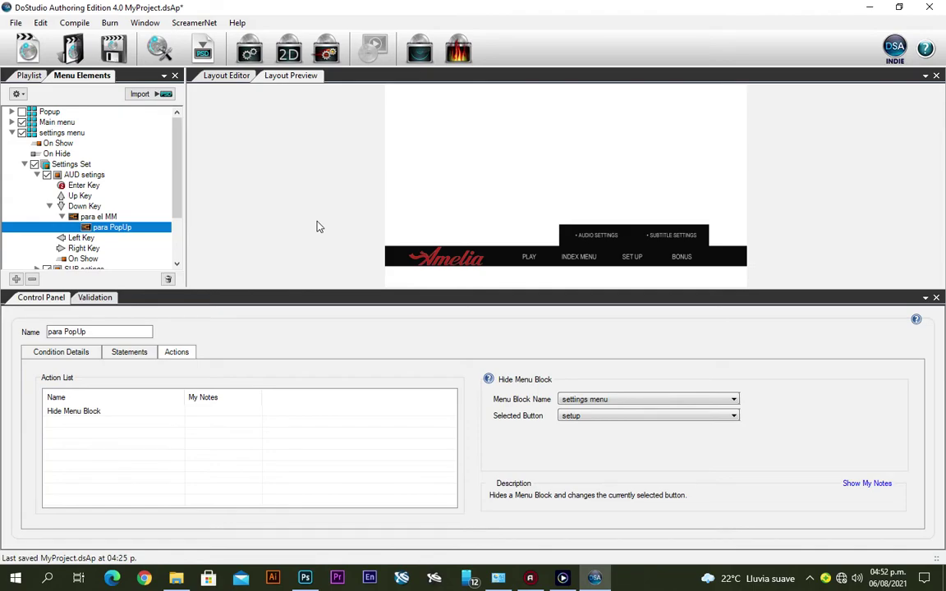
- Expand SUB setings, collapse AUD setings' Down Key and check its copy option without applying it
mouse_move(175, 178)
mouse_down()
mouse_move(175, 215)
mouse_move(173, 179)
mouse_up()
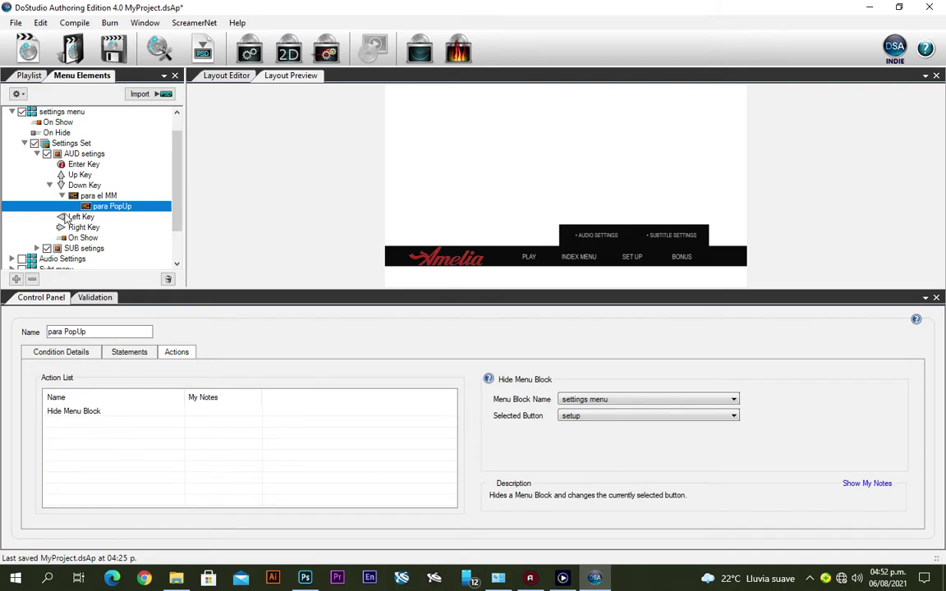
click(37, 248)
scroll(87, 171, down, 2)
scroll(87, 175, up, 2)
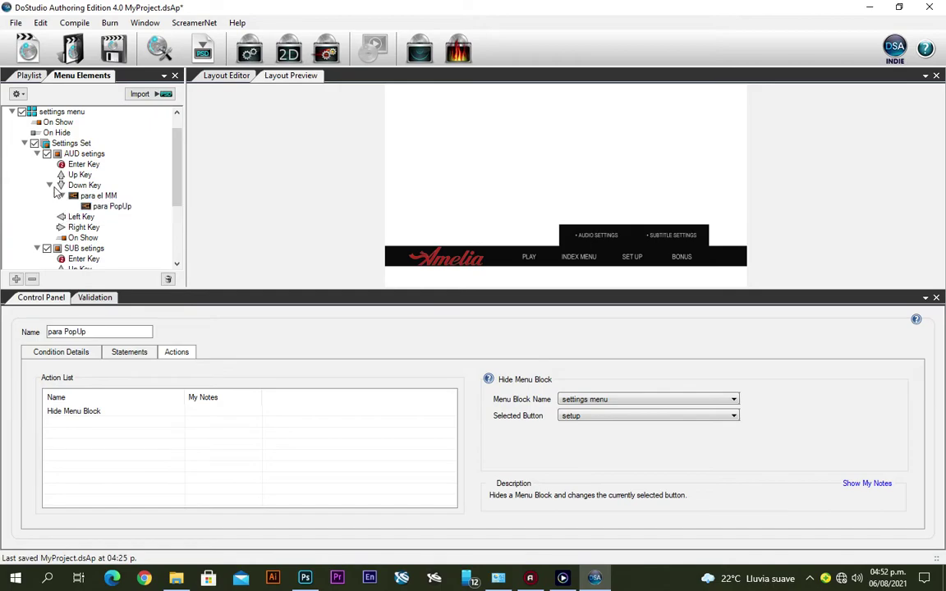
click(78, 186)
right_click(78, 188)
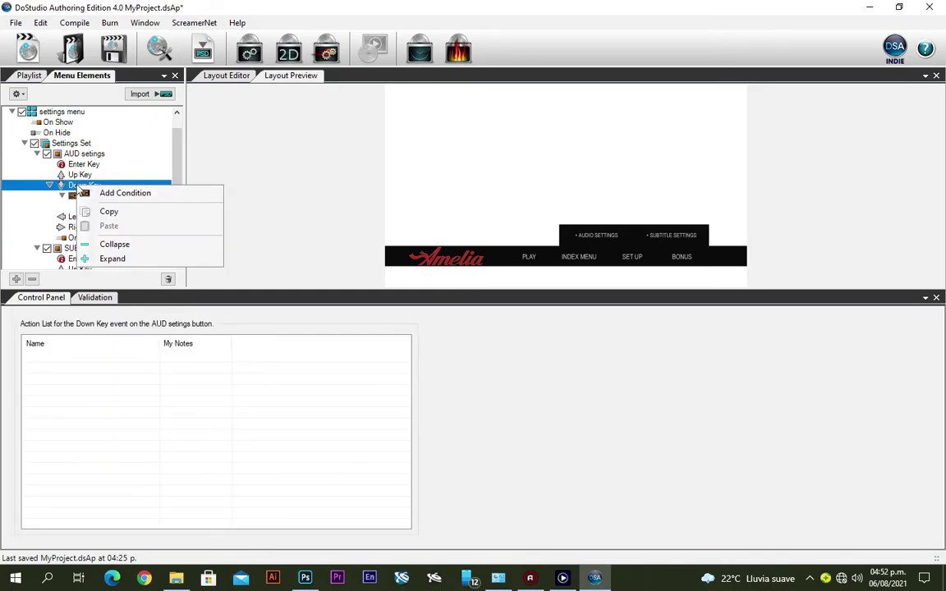
click(50, 185)
right_click(85, 186)
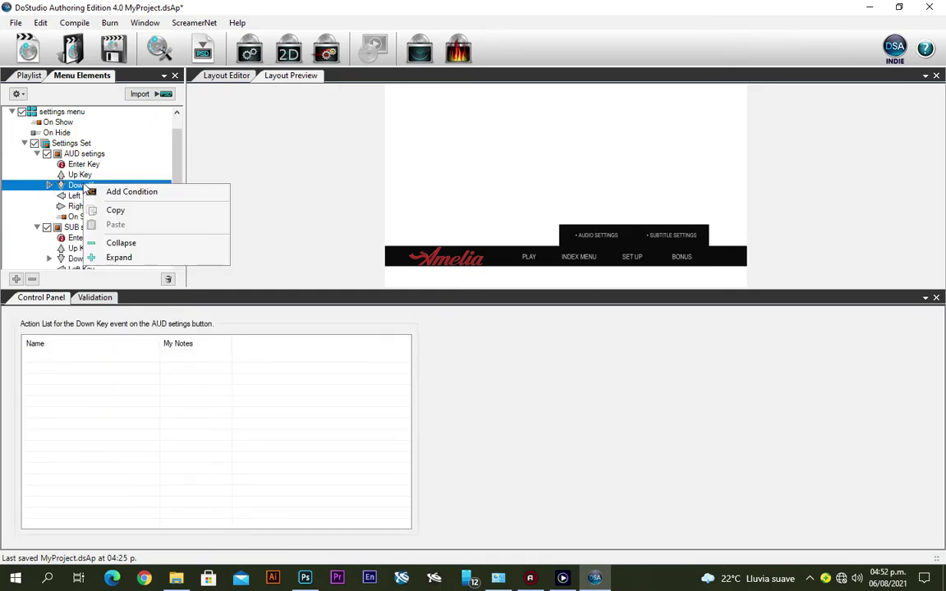
click(178, 152)
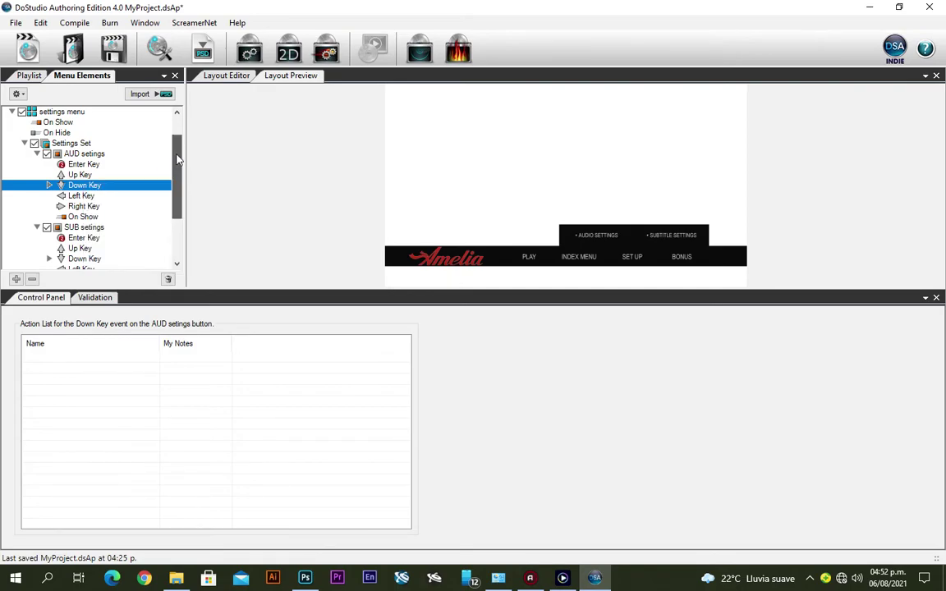
- Select the Down Key of SUB setings and check its context options without applying any
drag(177, 152, 177, 177)
click(75, 207)
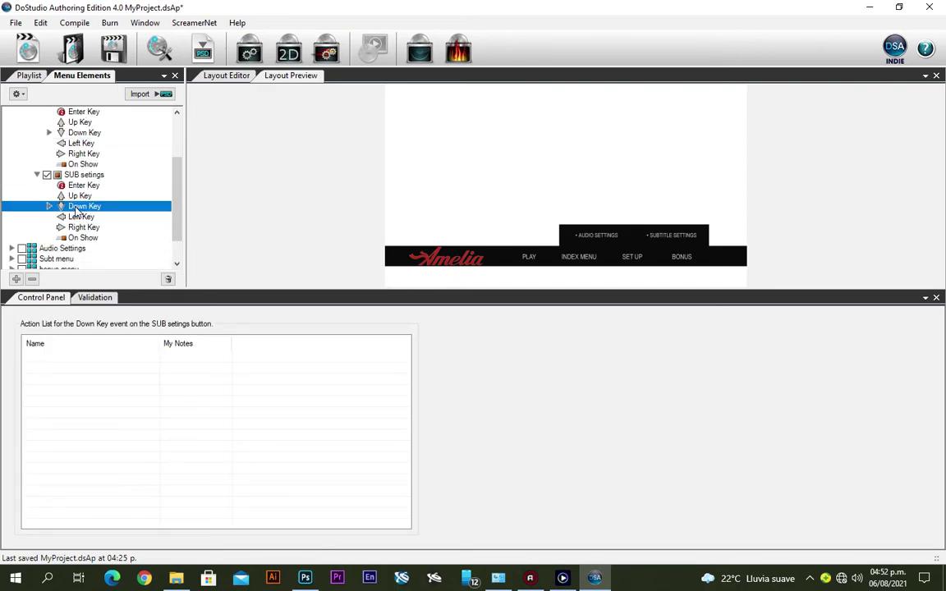
right_click(75, 207)
click(178, 177)
scroll(158, 196, down, 1)
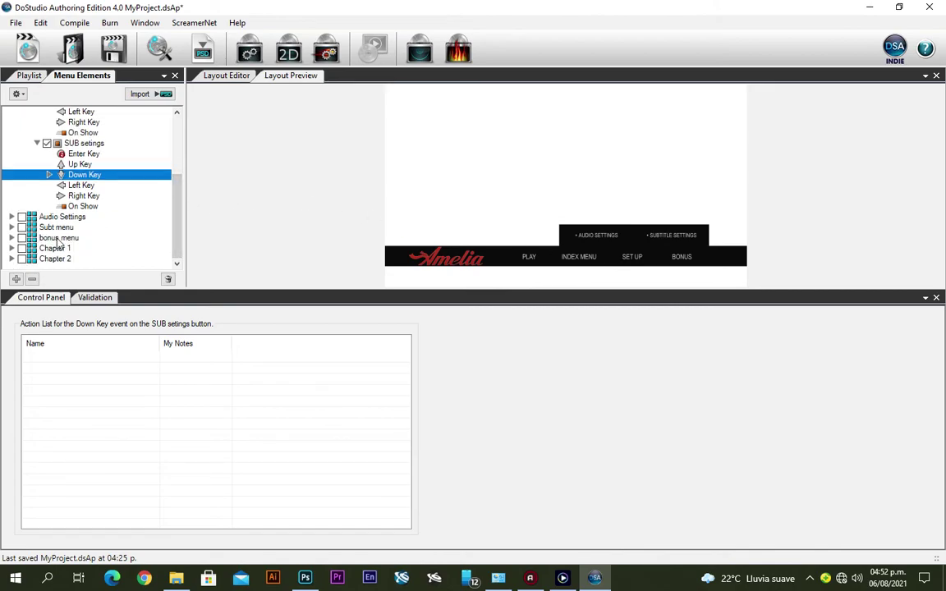
- Preview the Audio Settings, Subt menu and bonus menu blocks over the main menu, and hide them again
click(21, 227)
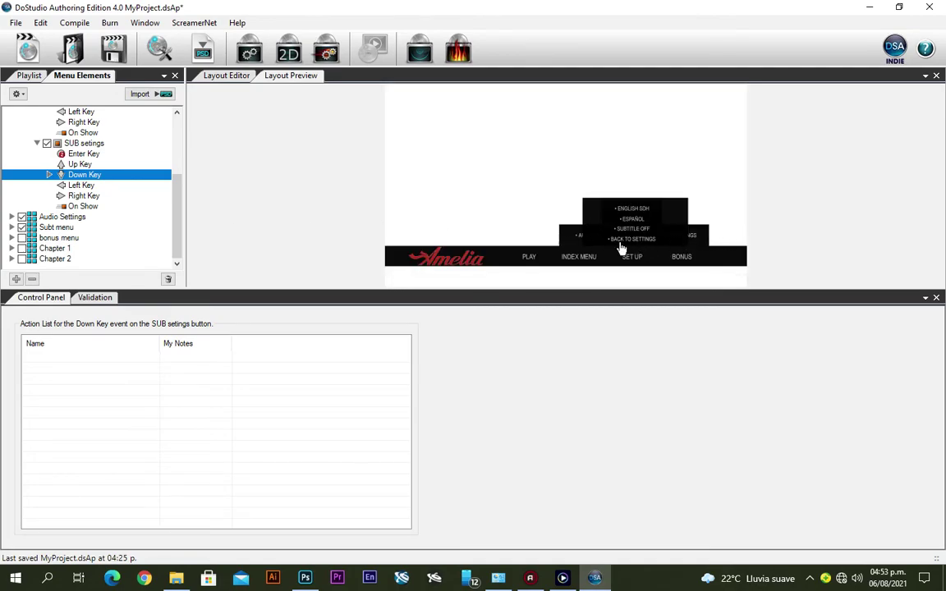
click(21, 216)
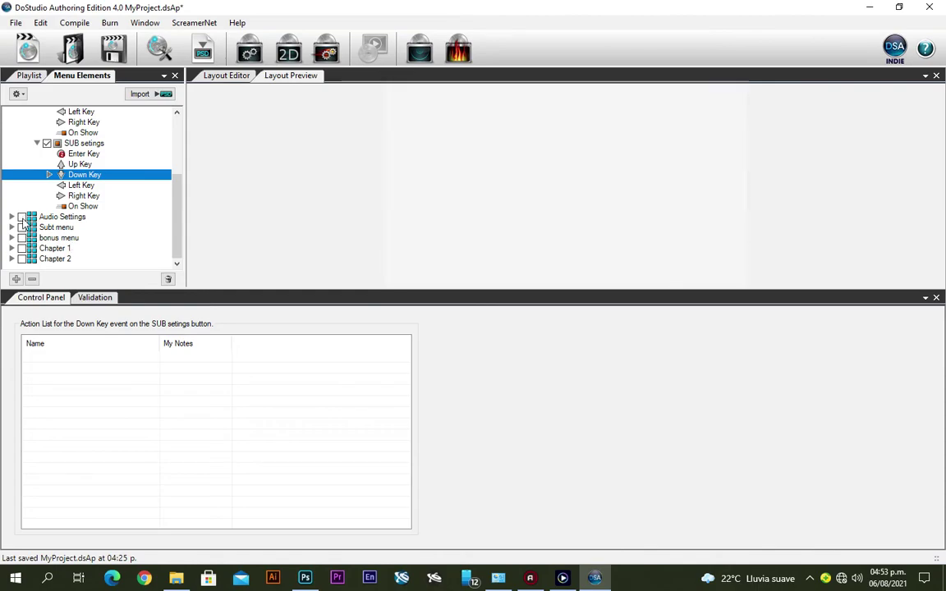
click(21, 237)
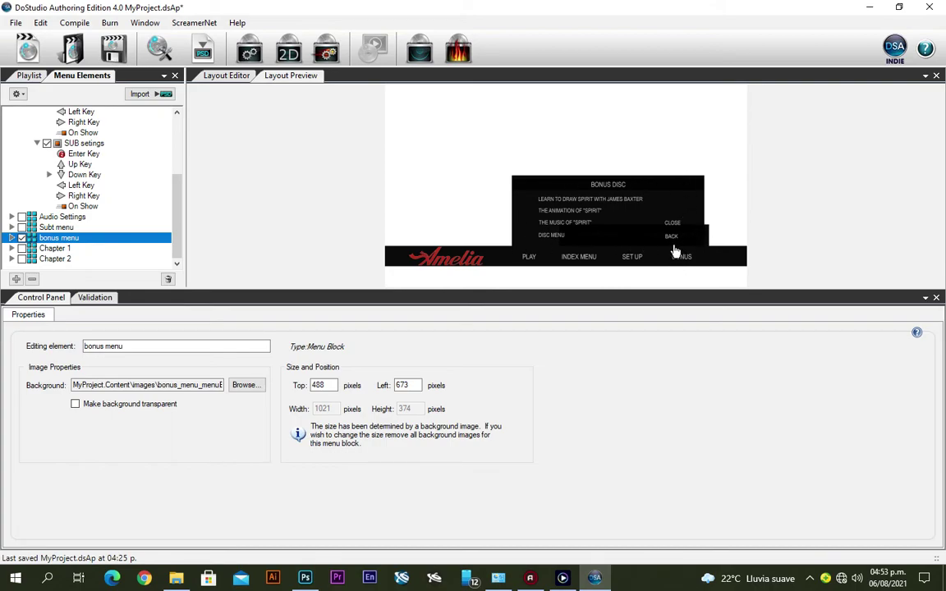
click(21, 237)
- Show the Chapter 1 block with its first thumbnail button selected for inspection, and collapse the settings menu tree
click(22, 248)
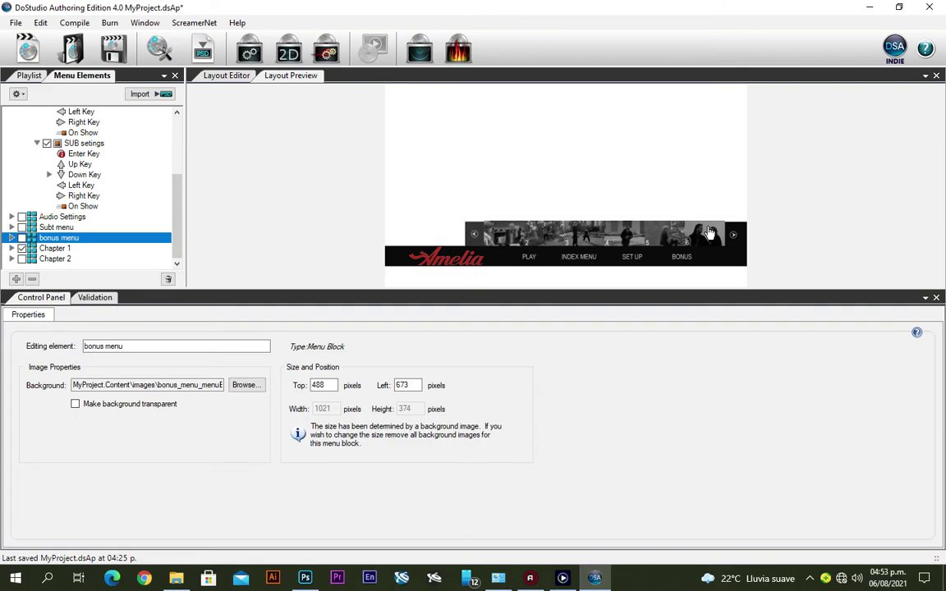
click(501, 237)
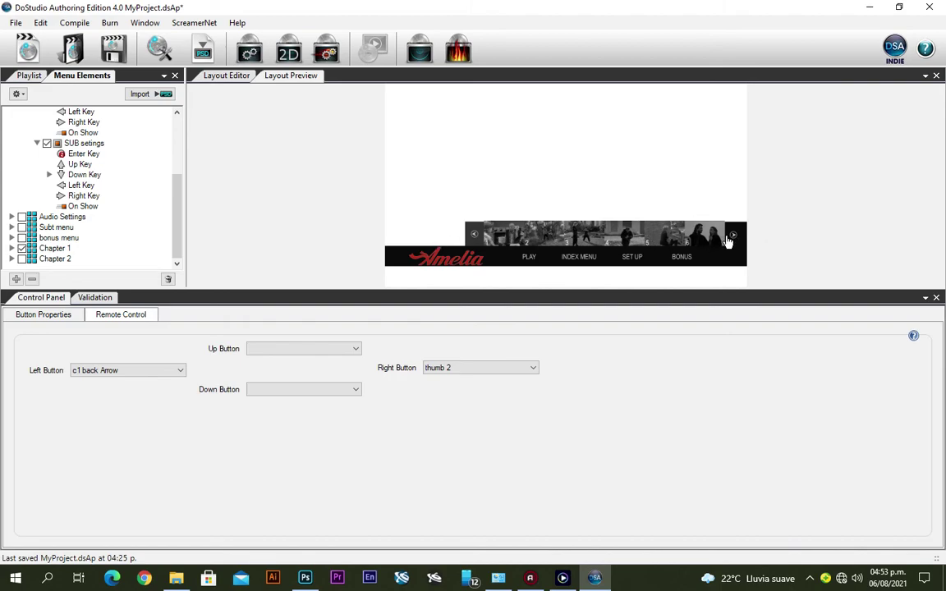
drag(178, 229, 177, 159)
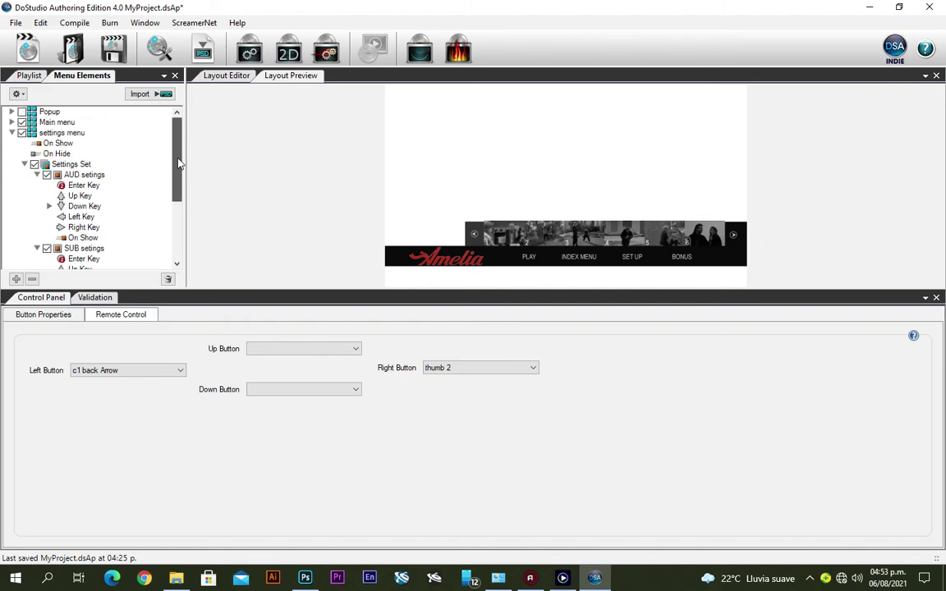
click(11, 132)
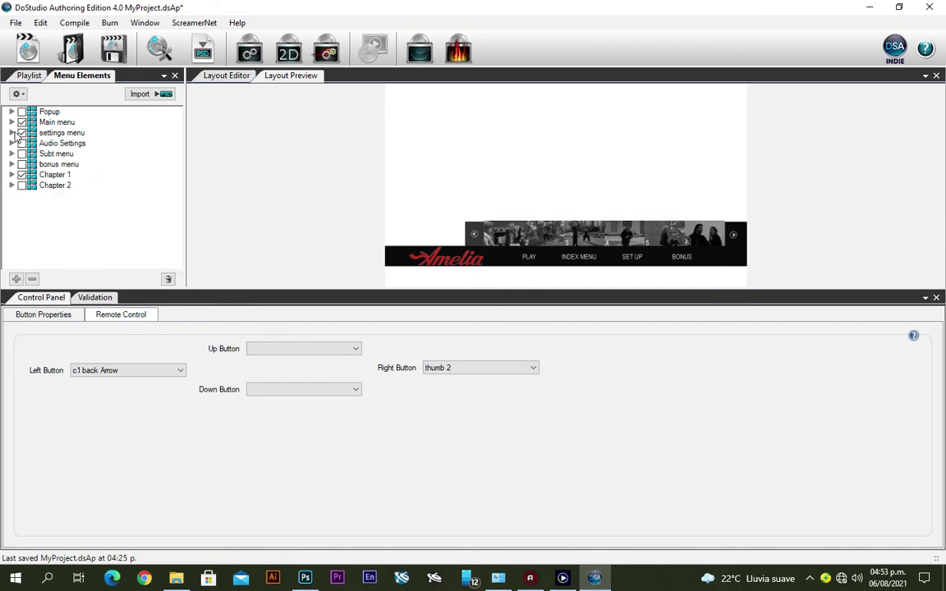